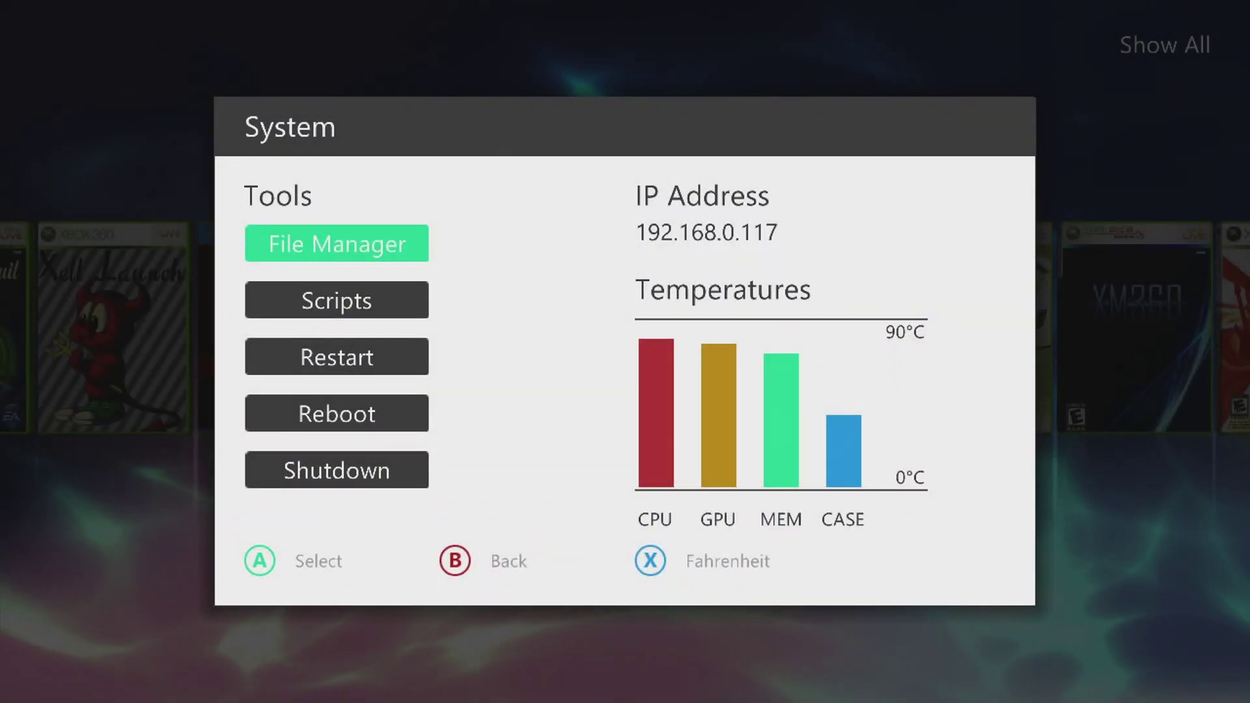
- Dump the console's NAND with Rawdump v1 in Simple 360 NAND Flasher
{"action": "key", "text": "Return"}
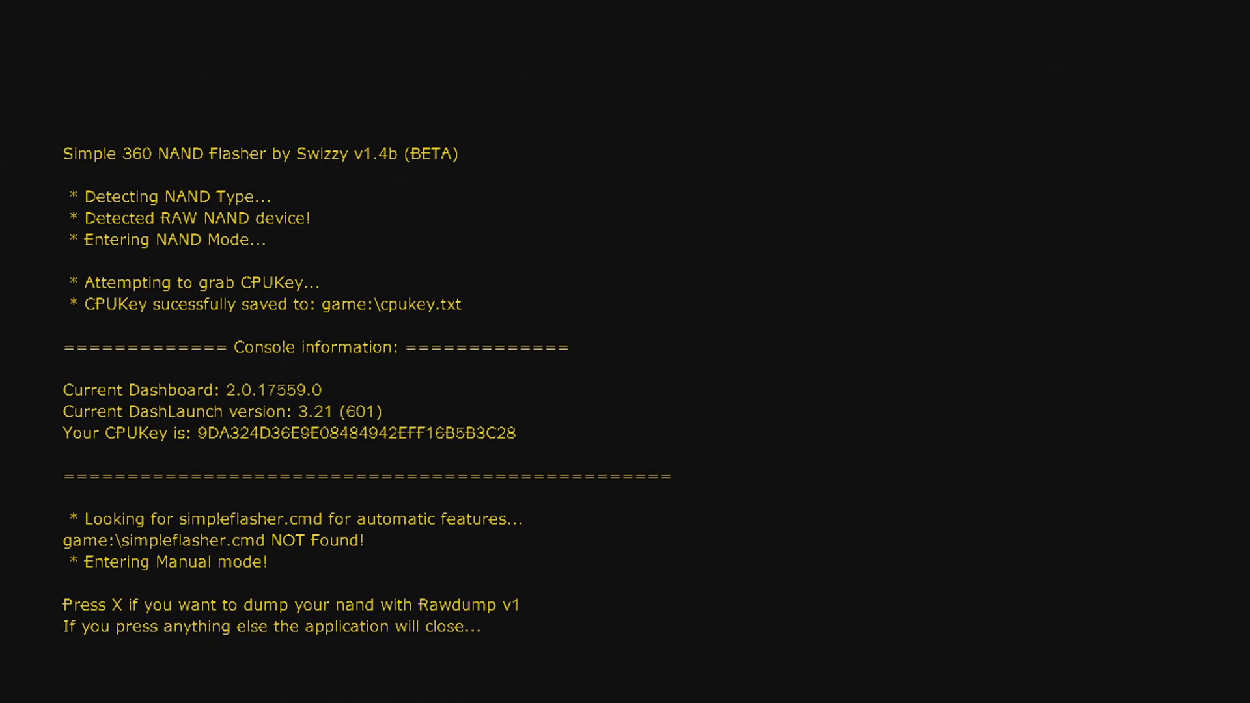
{"action": "key", "text": "x"}
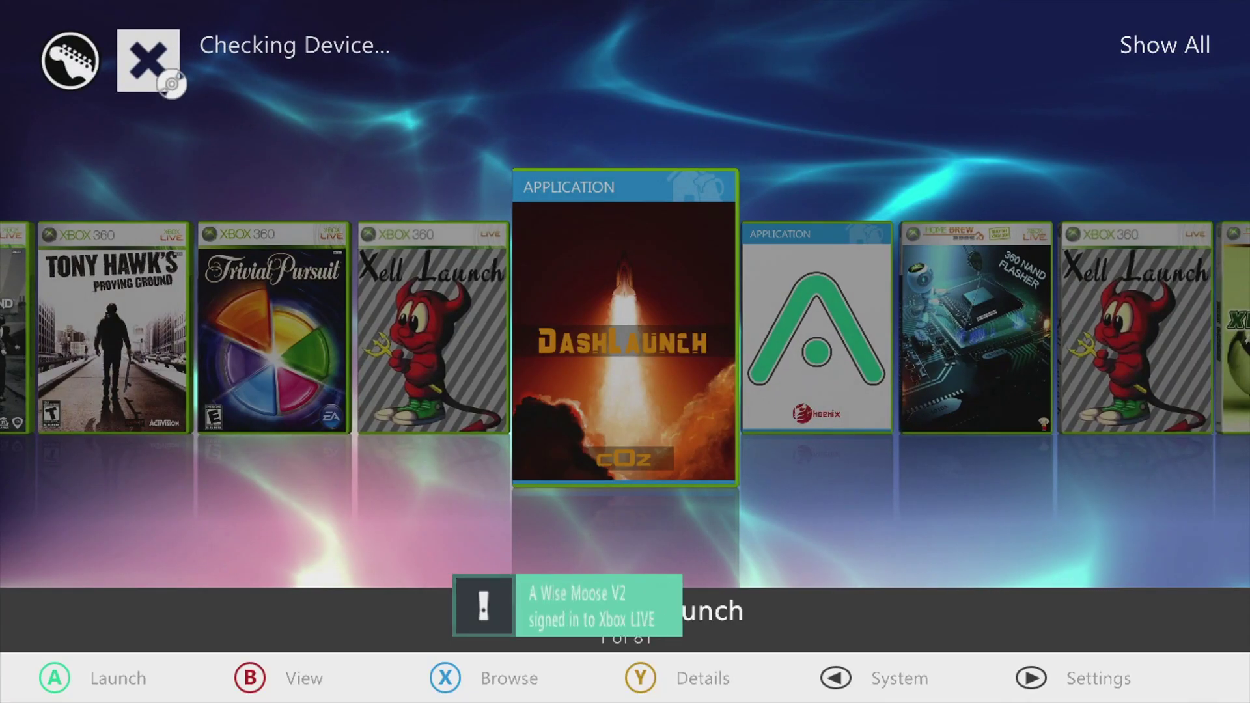
- Open the console's file manager and enter the Hdd1 drive
{"action": "key", "text": "Escape"}
{"action": "key", "text": "Return"}
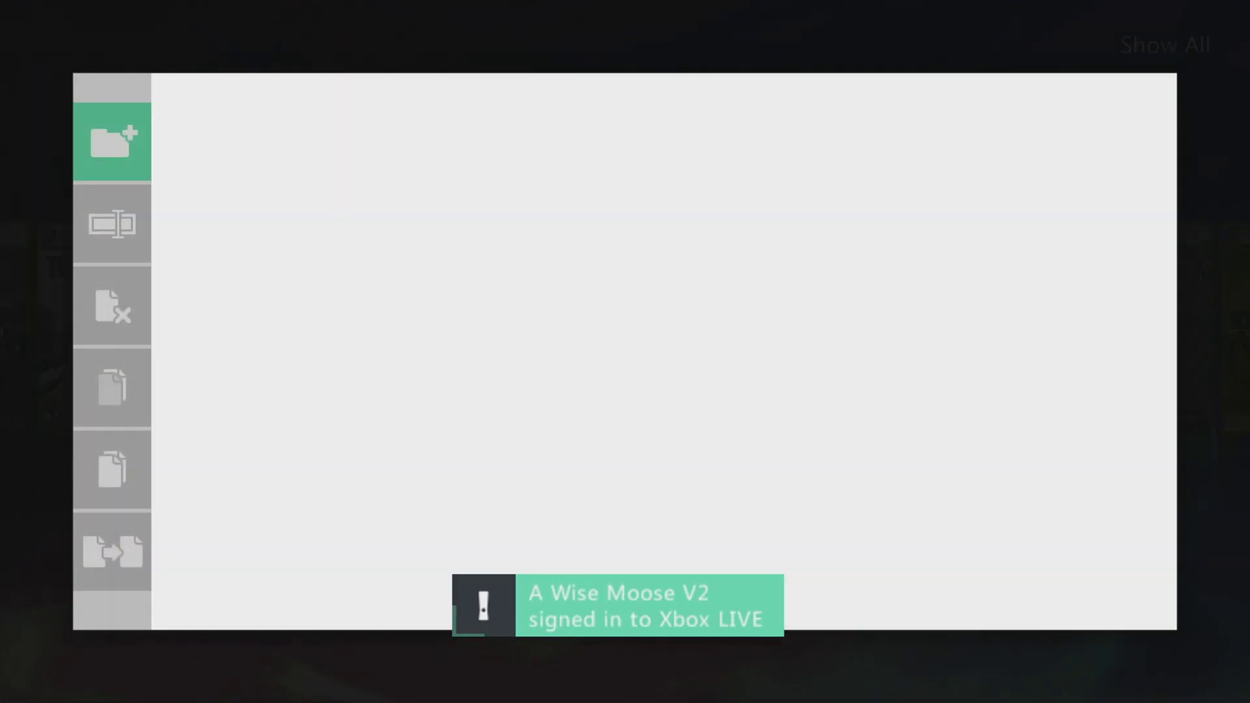
{"action": "key", "text": "Down"}
{"action": "key", "text": "Down"}
{"action": "key", "text": "Return"}
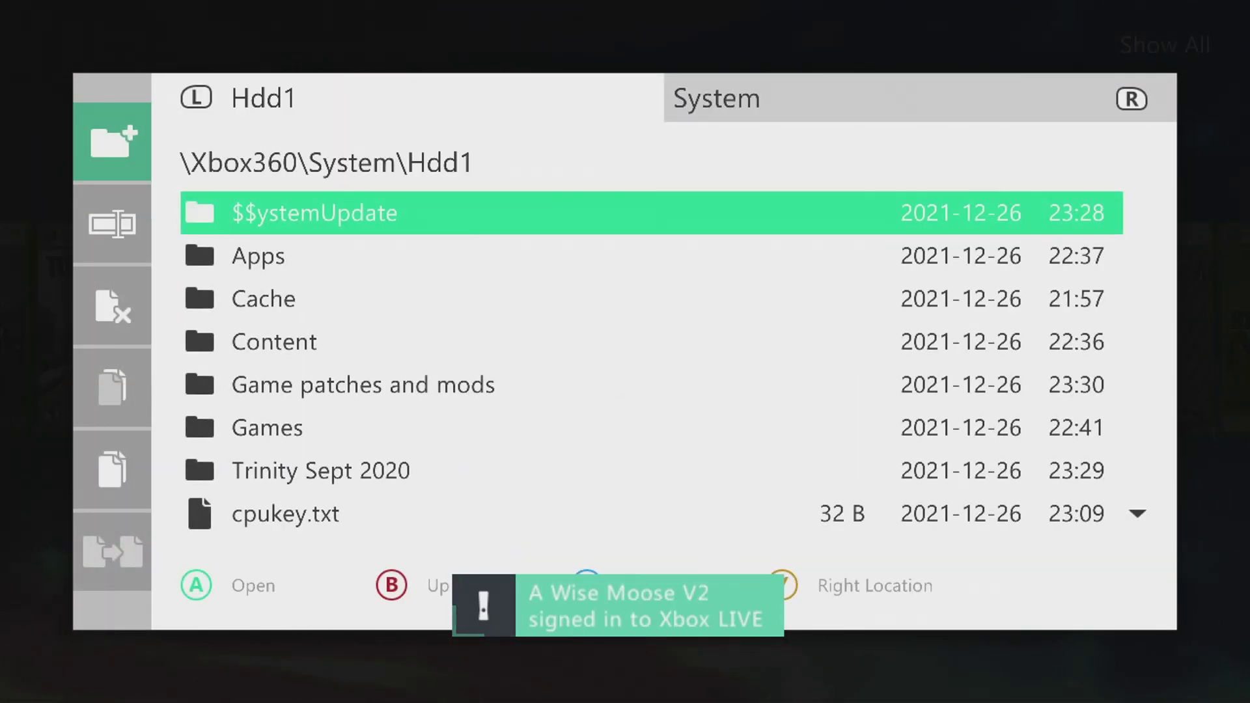
- Open the Simple 360 NAND Flasher folder inside Apps\Simple_360_NAND_Flasher_v1.4b_BETA
{"action": "key", "text": "Down"}
{"action": "key", "text": "Return"}
{"action": "key", "text": "Down"}
{"action": "key", "text": "Down"}
{"action": "key", "text": "Return"}
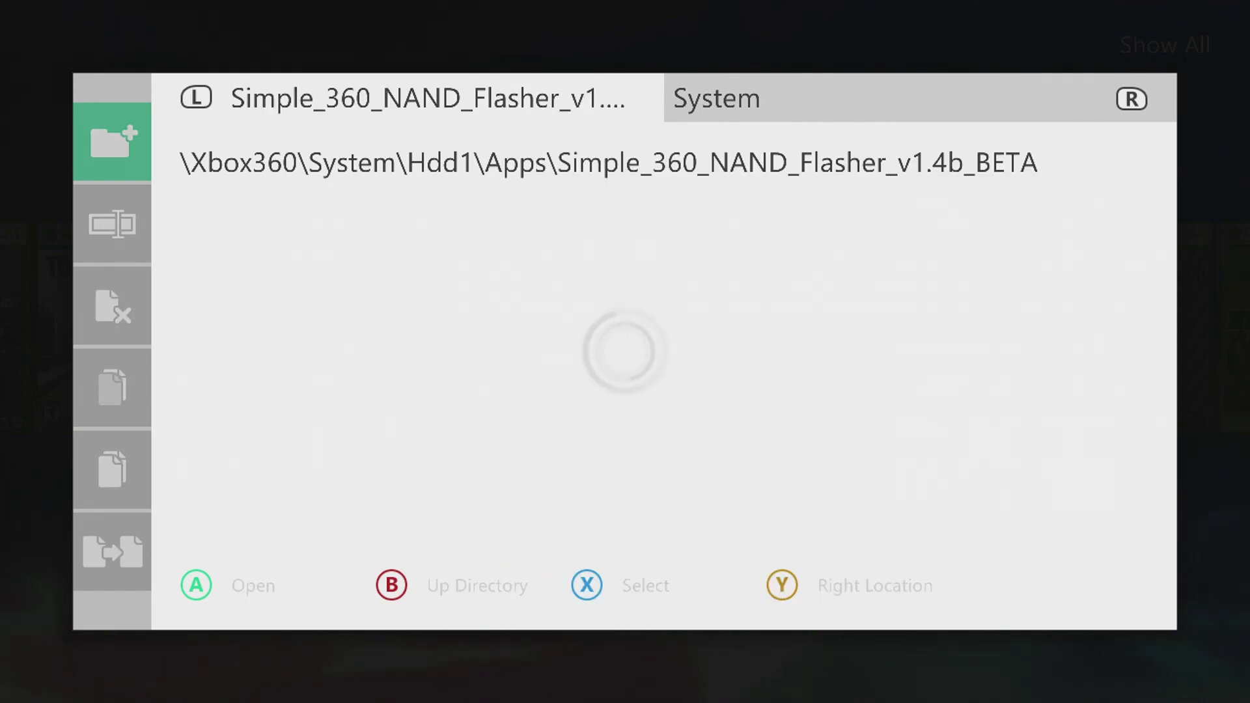
{"action": "key", "text": "Return"}
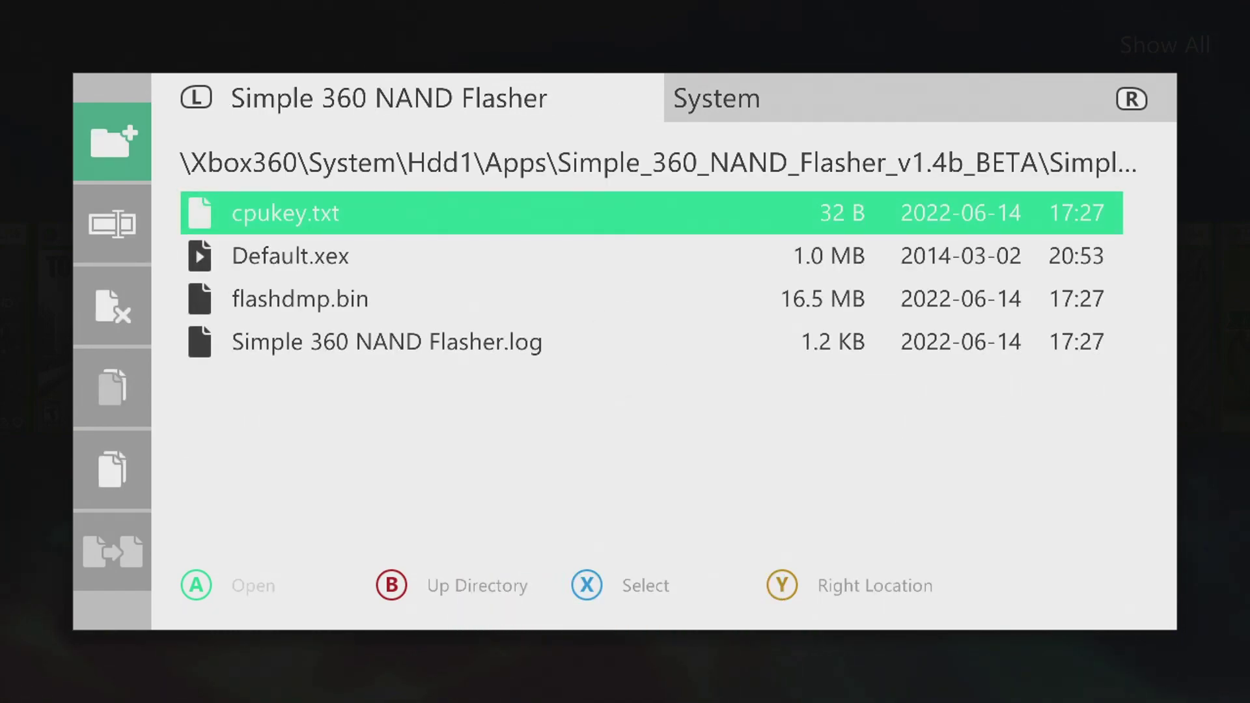
- Mark cpukey.txt and flashdmp.bin and copy both files
{"action": "key", "text": "x"}
{"action": "key", "text": "Down"}
{"action": "key", "text": "Down"}
{"action": "key", "text": "x"}
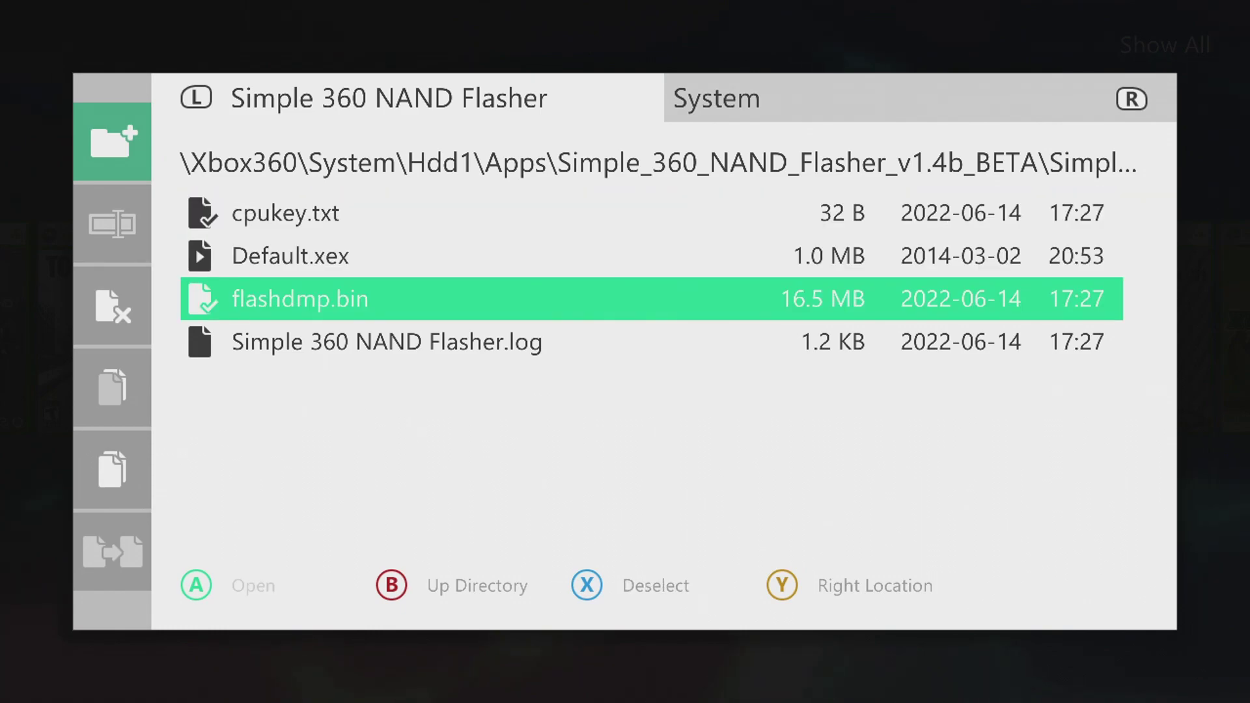
{"action": "key", "text": "Left"}
{"action": "key", "text": "Down"}
{"action": "key", "text": "Down"}
{"action": "key", "text": "Down"}
{"action": "key", "text": "Down"}
{"action": "key", "text": "Return"}
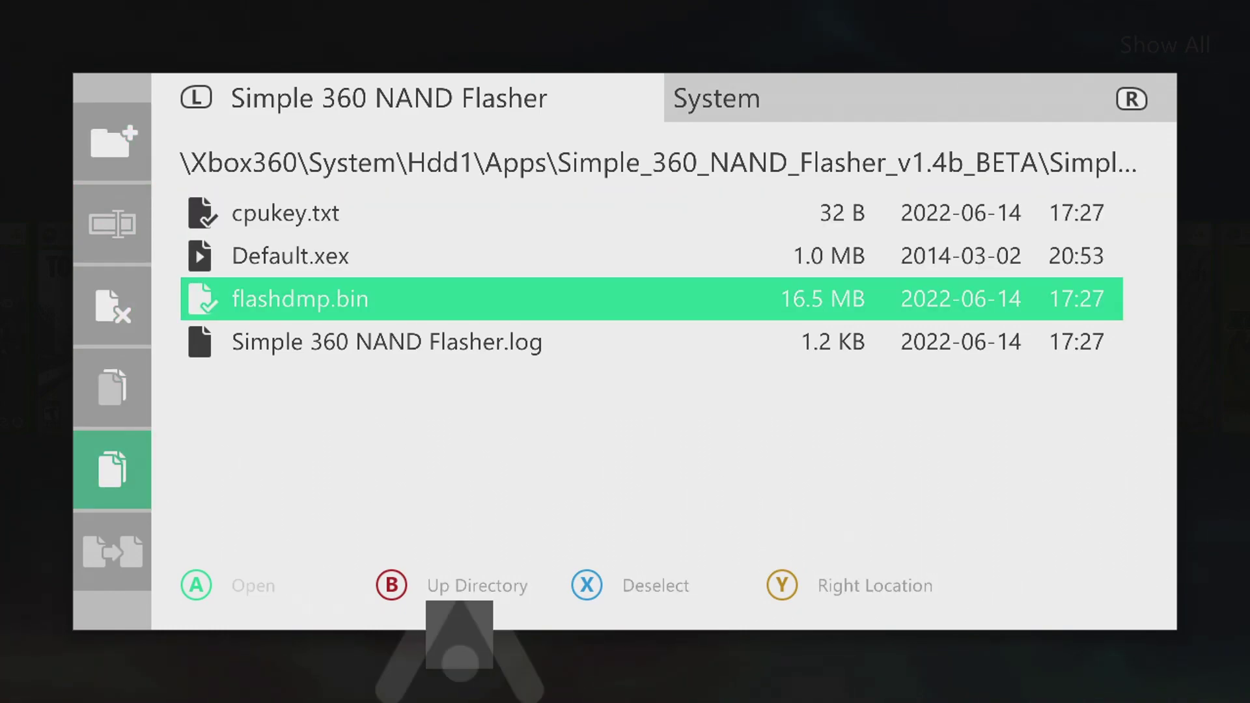
- Return to the console's list of drives and open Usb0
{"action": "key", "text": "BackSpace"}
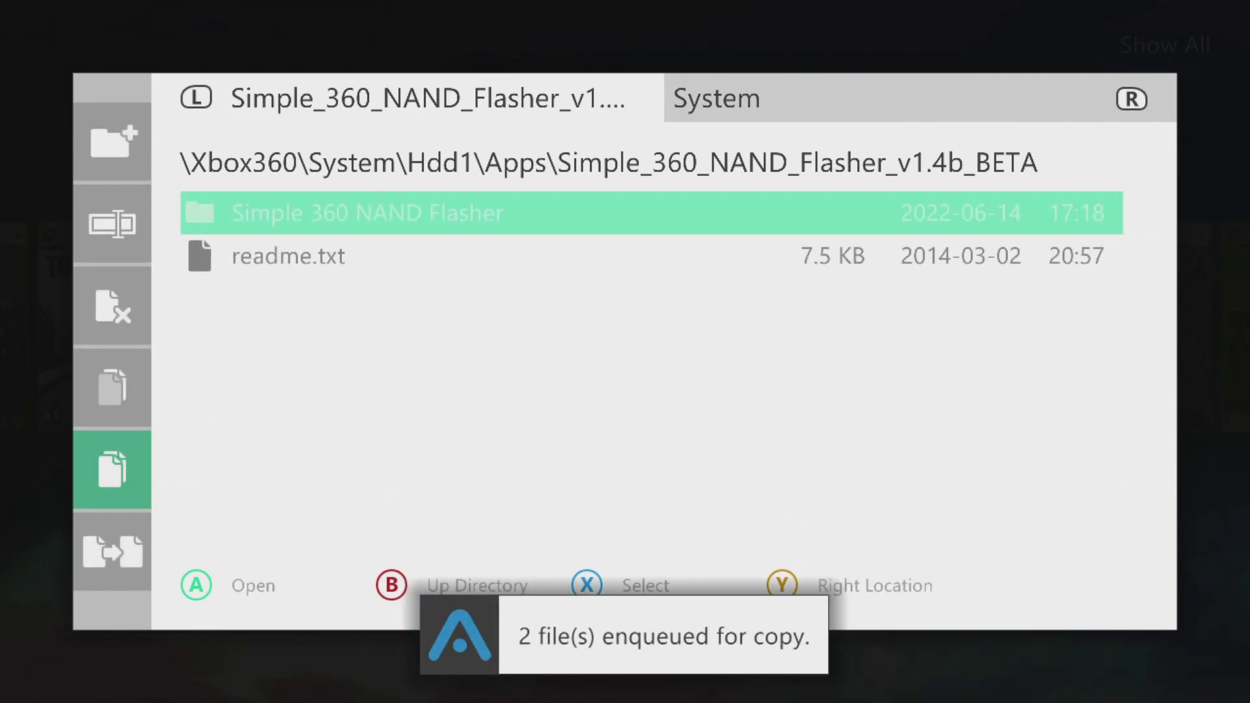
{"action": "key", "text": "BackSpace"}
{"action": "key", "text": "BackSpace"}
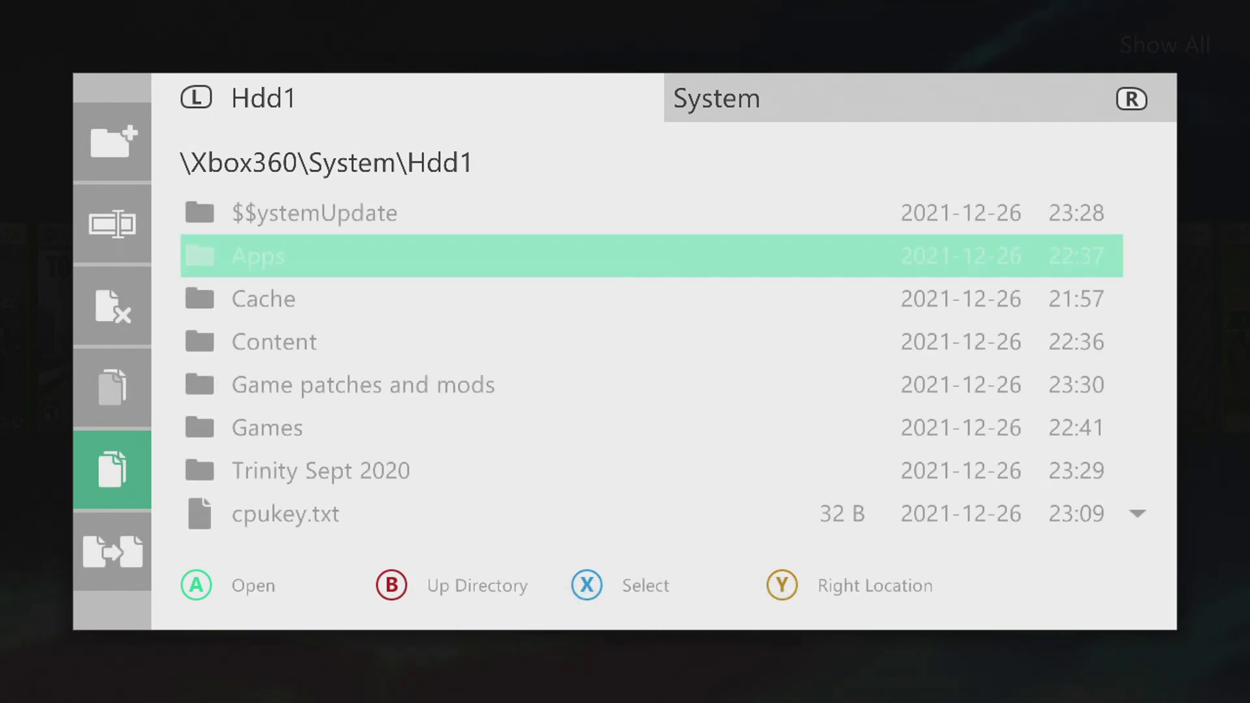
{"action": "key", "text": "BackSpace"}
{"action": "key", "text": "Down"}
{"action": "key", "text": "Down"}
{"action": "key", "text": "Down"}
{"action": "key", "text": "Return"}
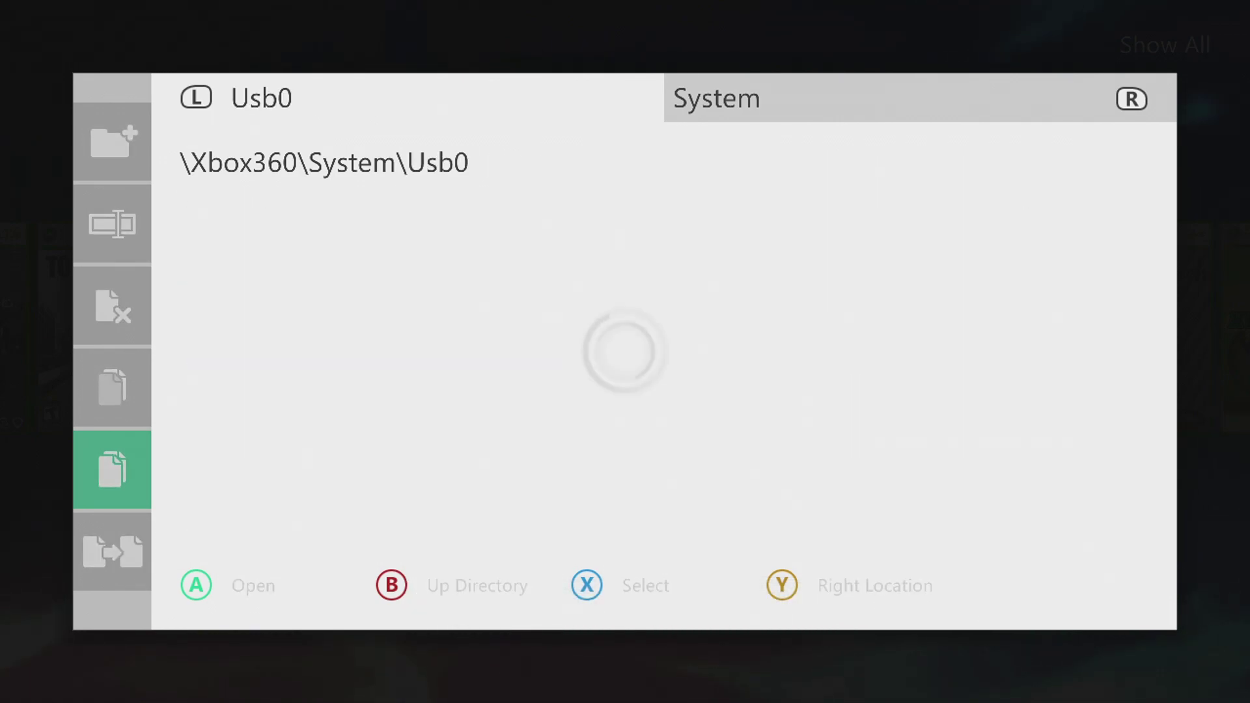
- Paste the copied CPU key and NAND dump files into the root of Usb0
{"action": "key", "text": "Left"}
{"action": "key", "text": "Down"}
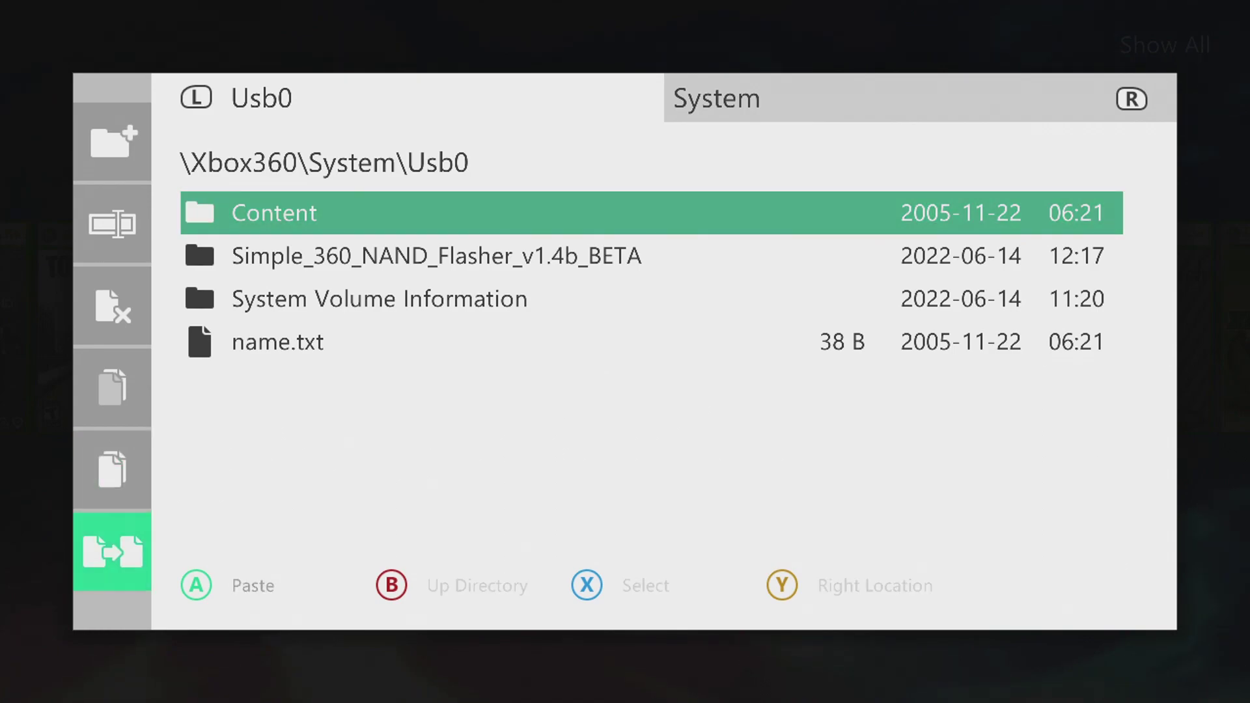
{"action": "key", "text": "Return"}
{"action": "key", "text": "Right"}
{"action": "key", "text": "Return"}
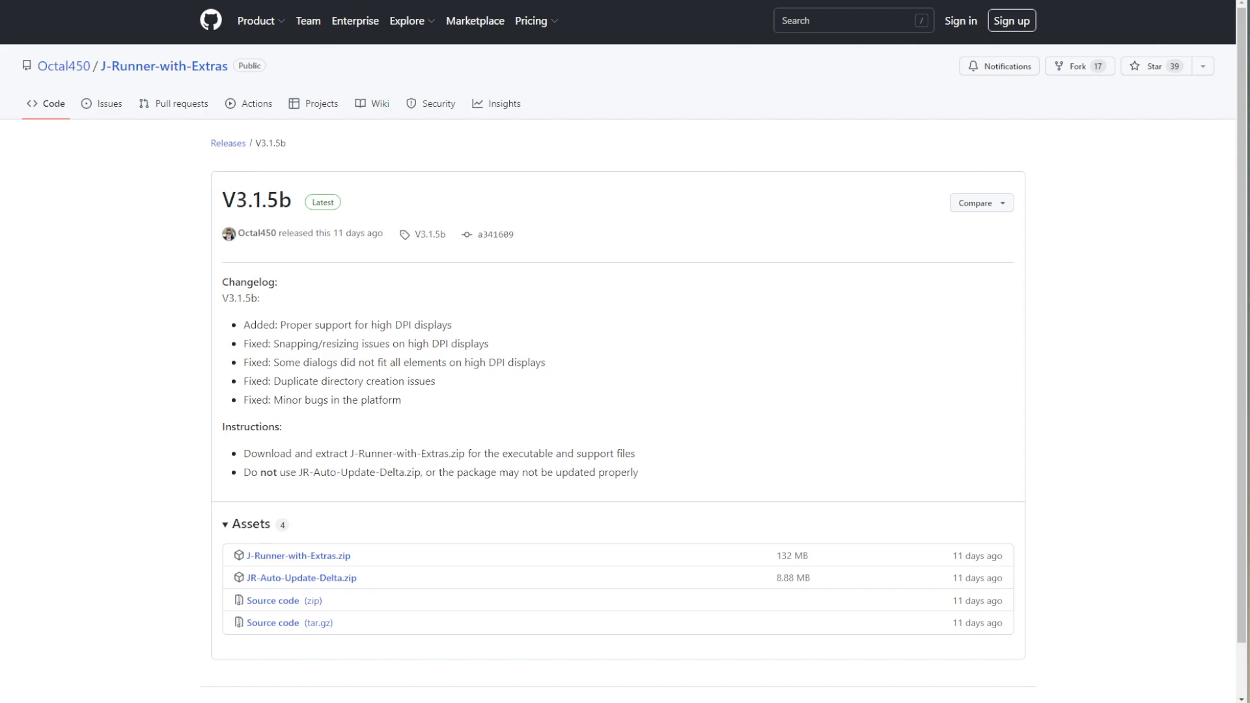
- On the PC, download J-Runner-with-Extras.zip from the V3.1.5b release and extract it to its own folder on the desktop
{"action": "left_click", "coordinate": [306, 557]}
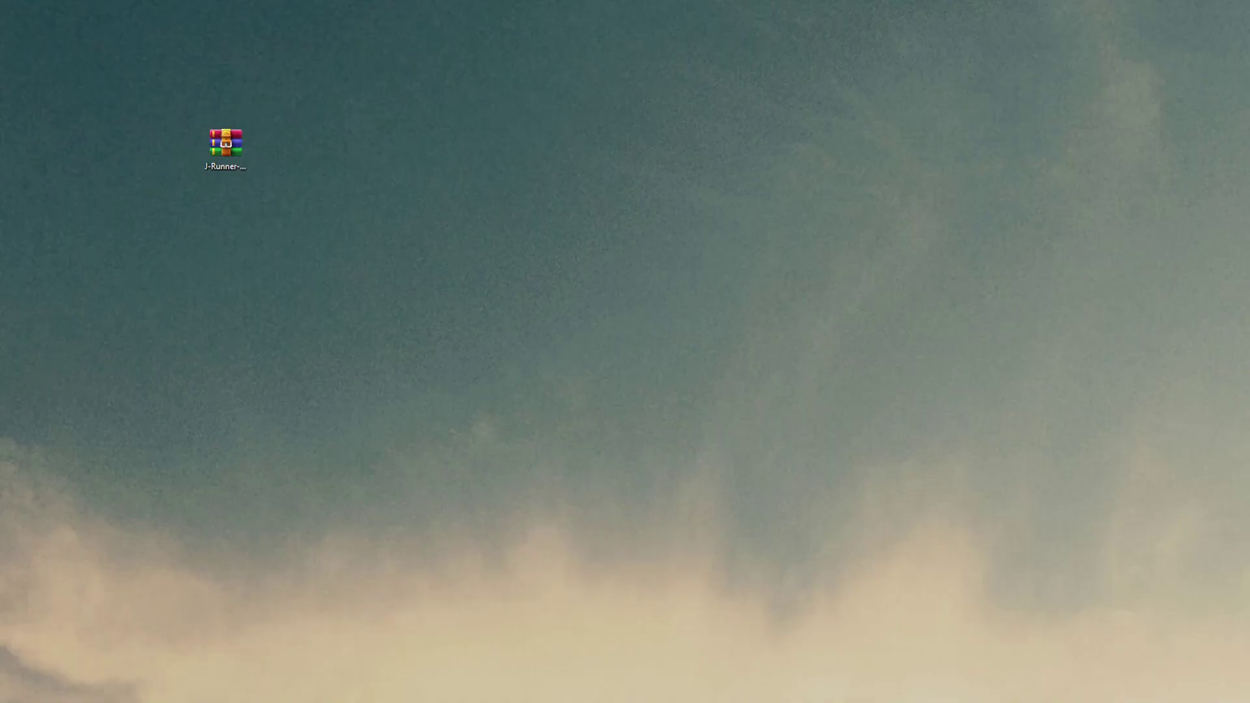
{"action": "right_click", "coordinate": [229, 142]}
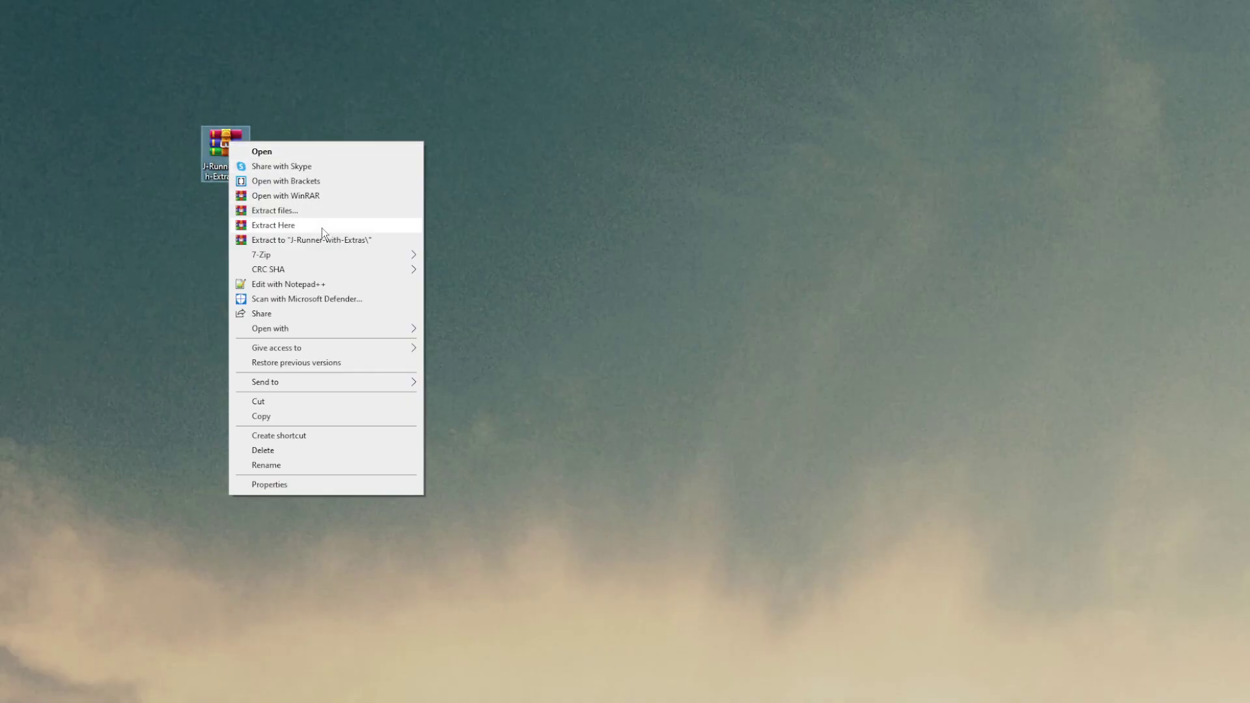
{"action": "left_click", "coordinate": [326, 240]}
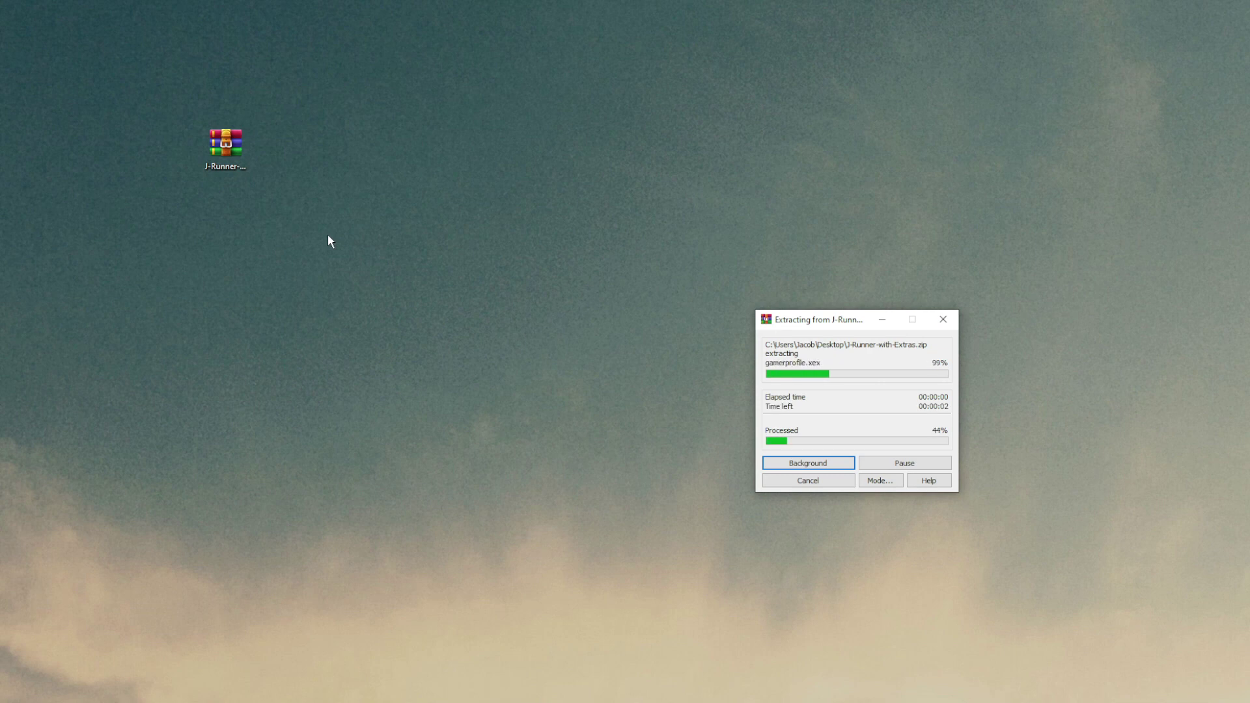
- Open the extracted J-Runner-with-Extras folder and launch JRunner.exe
{"action": "double_click", "coordinate": [332, 153]}
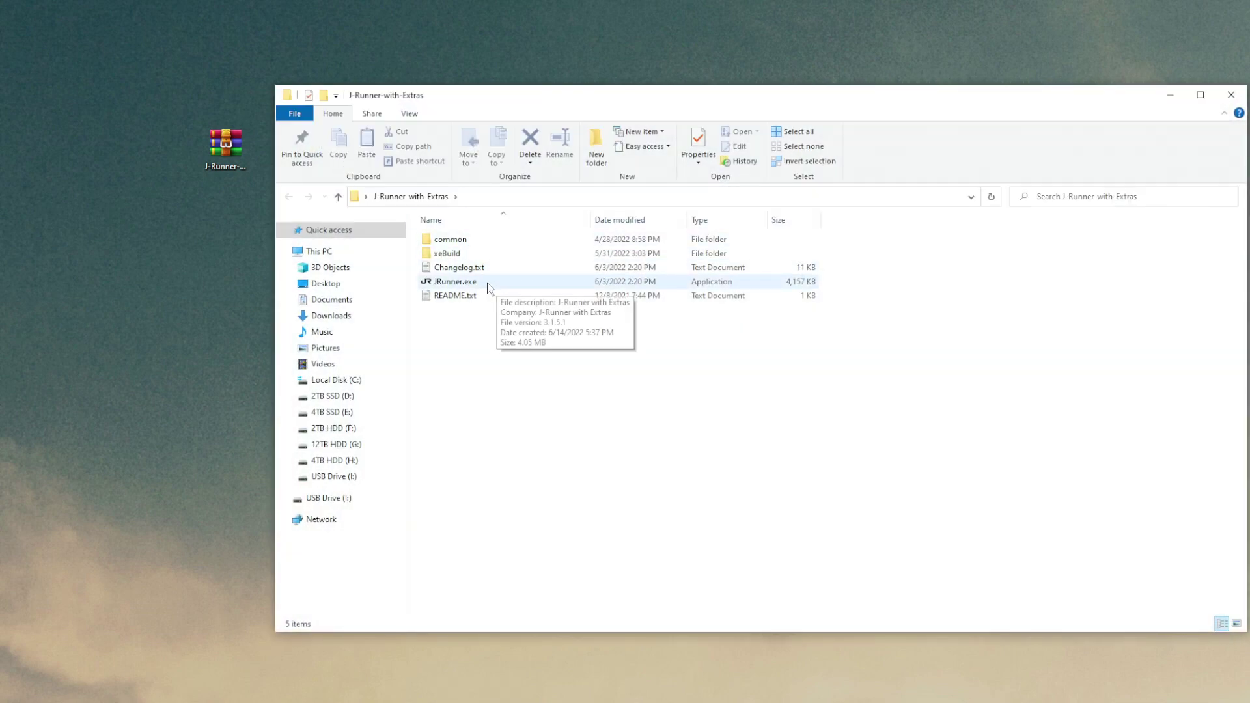
{"action": "left_click", "coordinate": [459, 286]}
{"action": "double_click", "coordinate": [459, 283]}
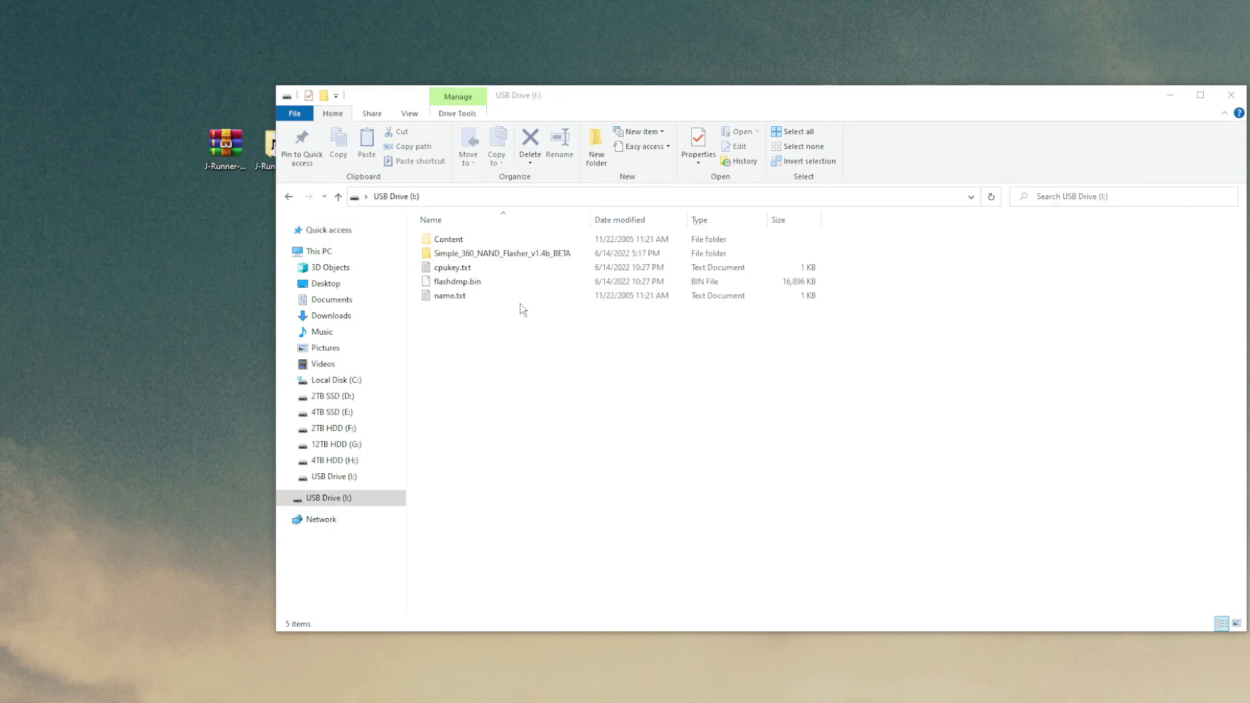
- Copy flashdmp.bin and cpukey.txt from the USB drive to the desktop and minimize the drive's window
{"action": "left_click_drag", "start_coordinate": [477, 290], "coordinate": [222, 269]}
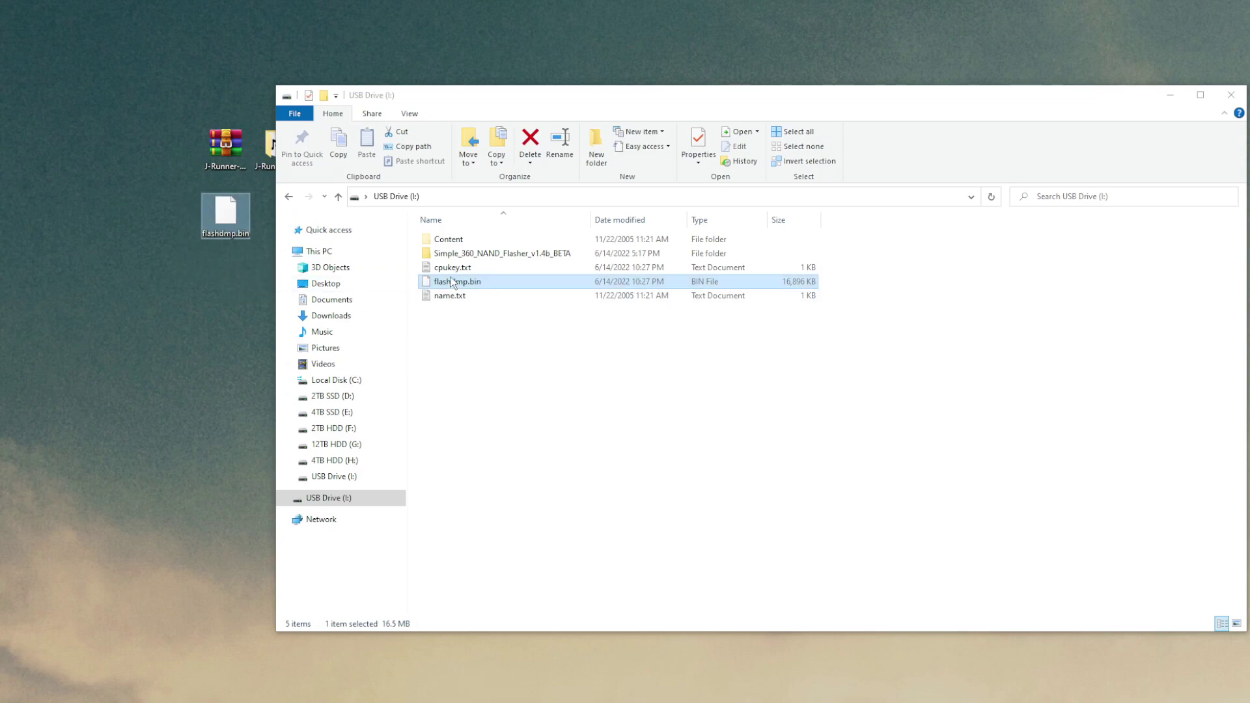
{"action": "left_click", "coordinate": [468, 269]}
{"action": "left_click_drag", "start_coordinate": [468, 271], "coordinate": [224, 293]}
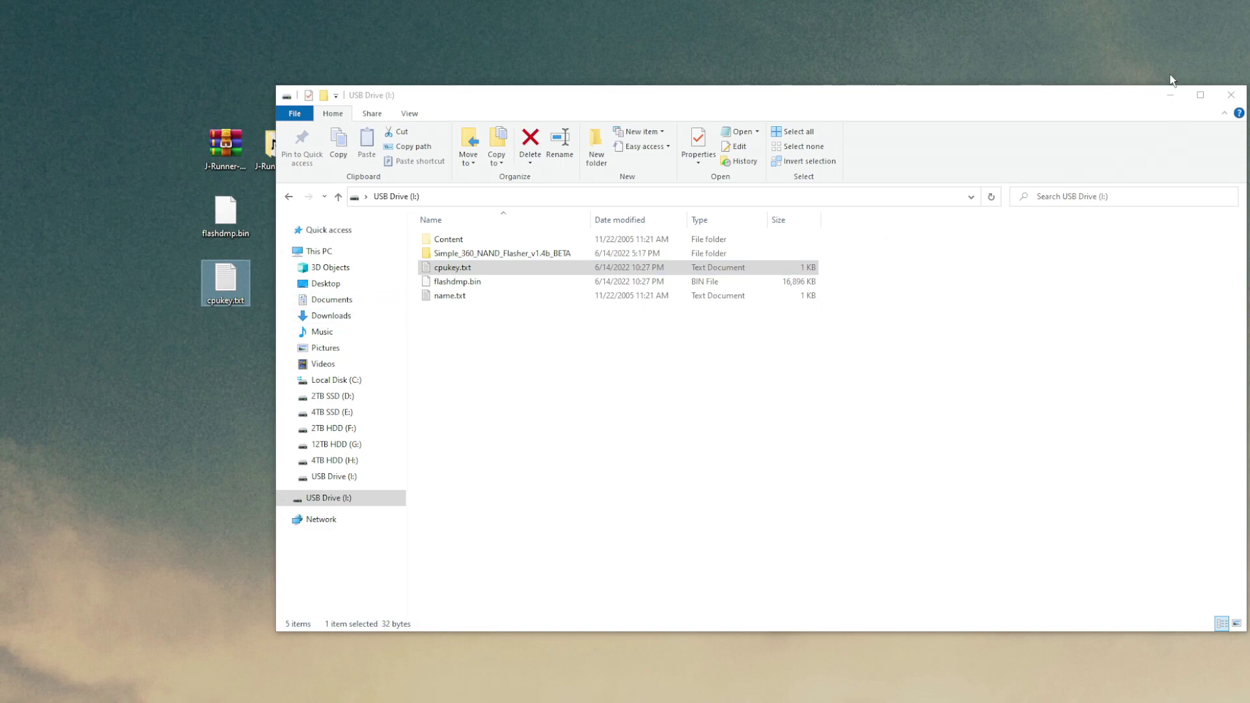
{"action": "left_click", "coordinate": [1170, 95]}
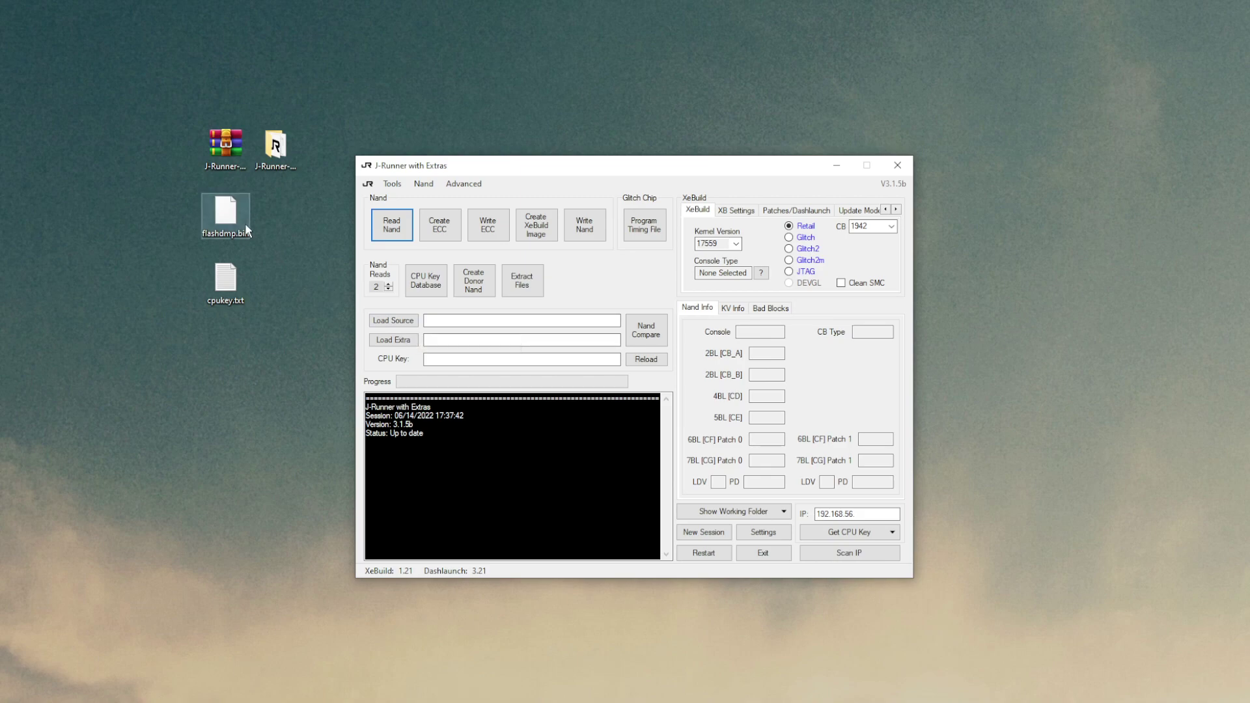
- Load flashdmp.bin from the desktop as the source NAND in J-Runner
{"action": "left_click", "coordinate": [393, 321]}
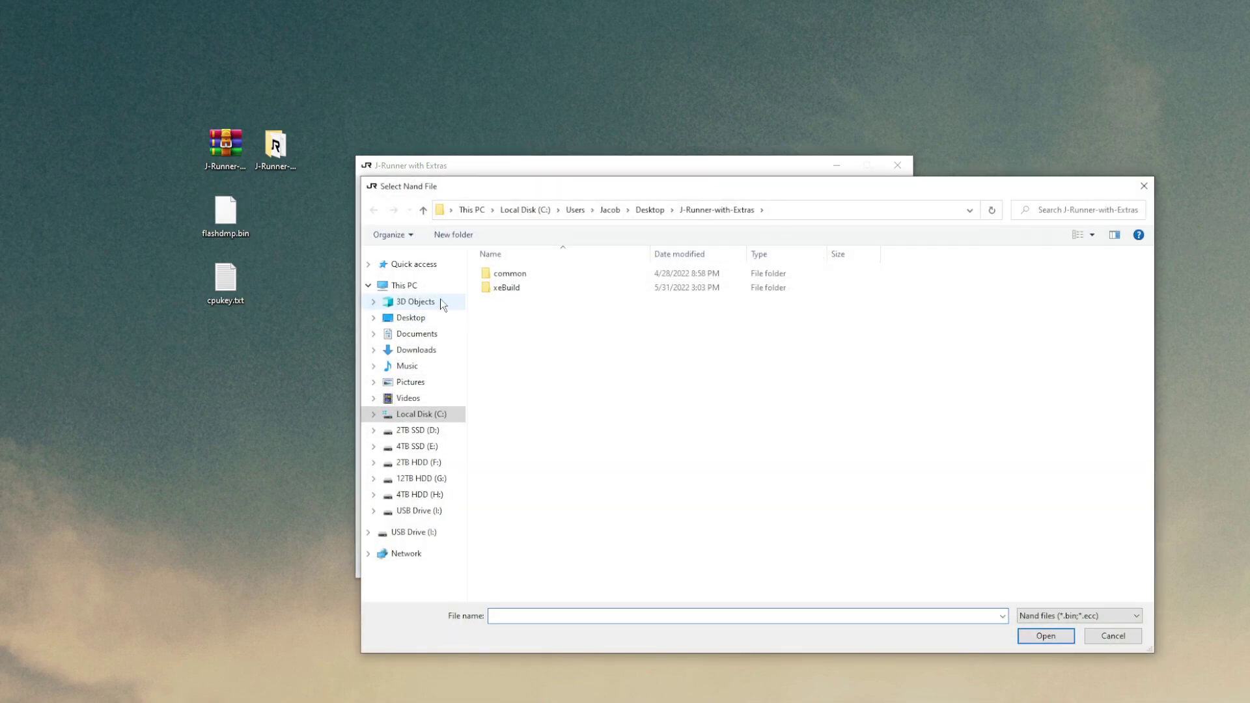
{"action": "left_click", "coordinate": [409, 323]}
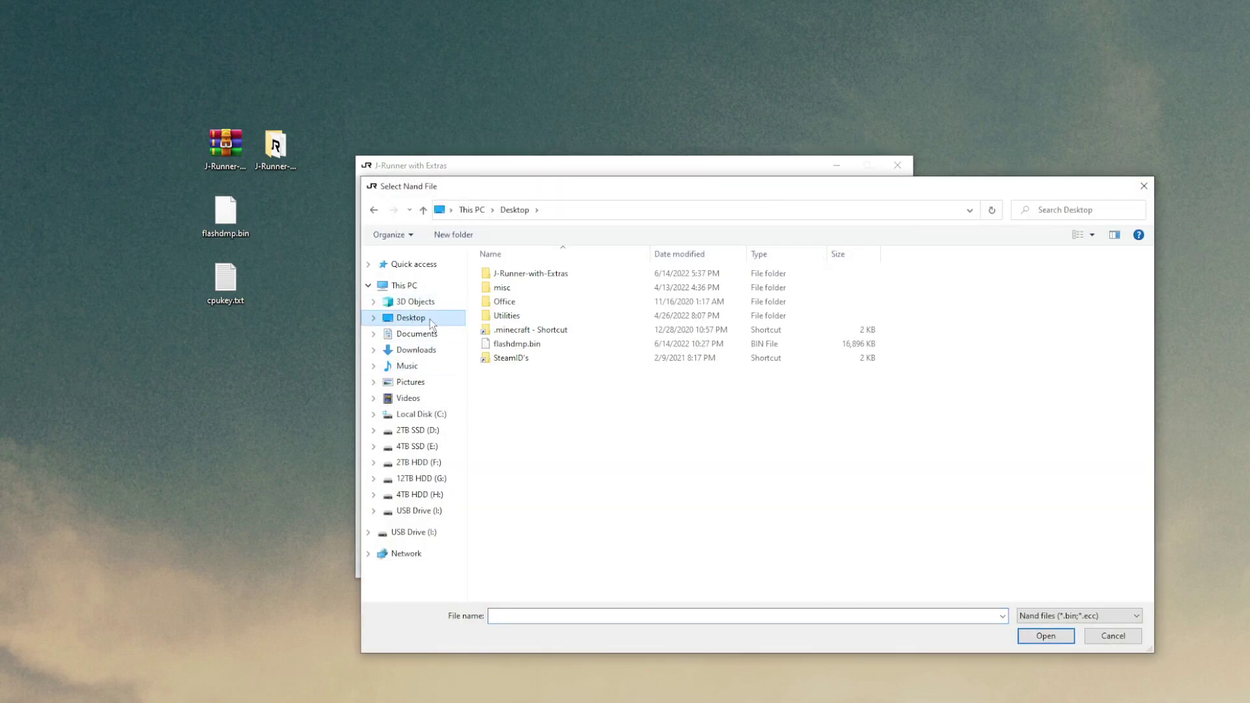
{"action": "double_click", "coordinate": [514, 344]}
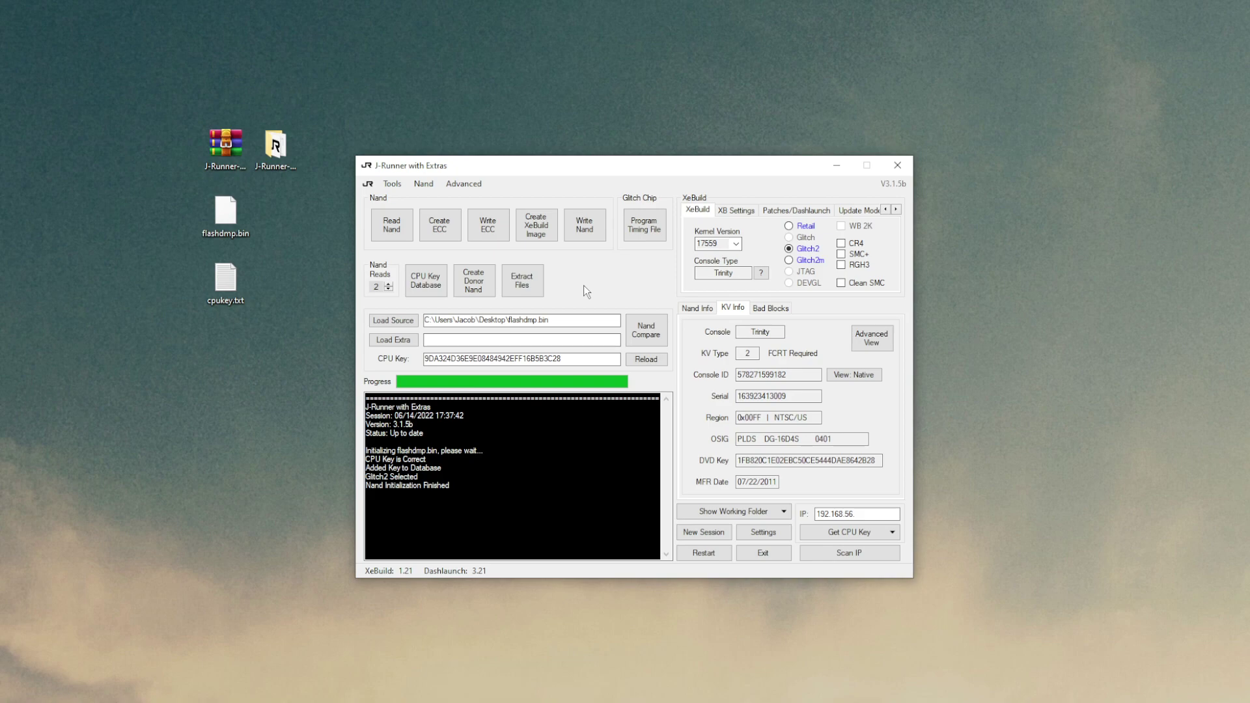
- Review the loaded NAND's bad blocks, NAND information and KV information
{"action": "left_click", "coordinate": [765, 309]}
{"action": "left_click", "coordinate": [708, 308]}
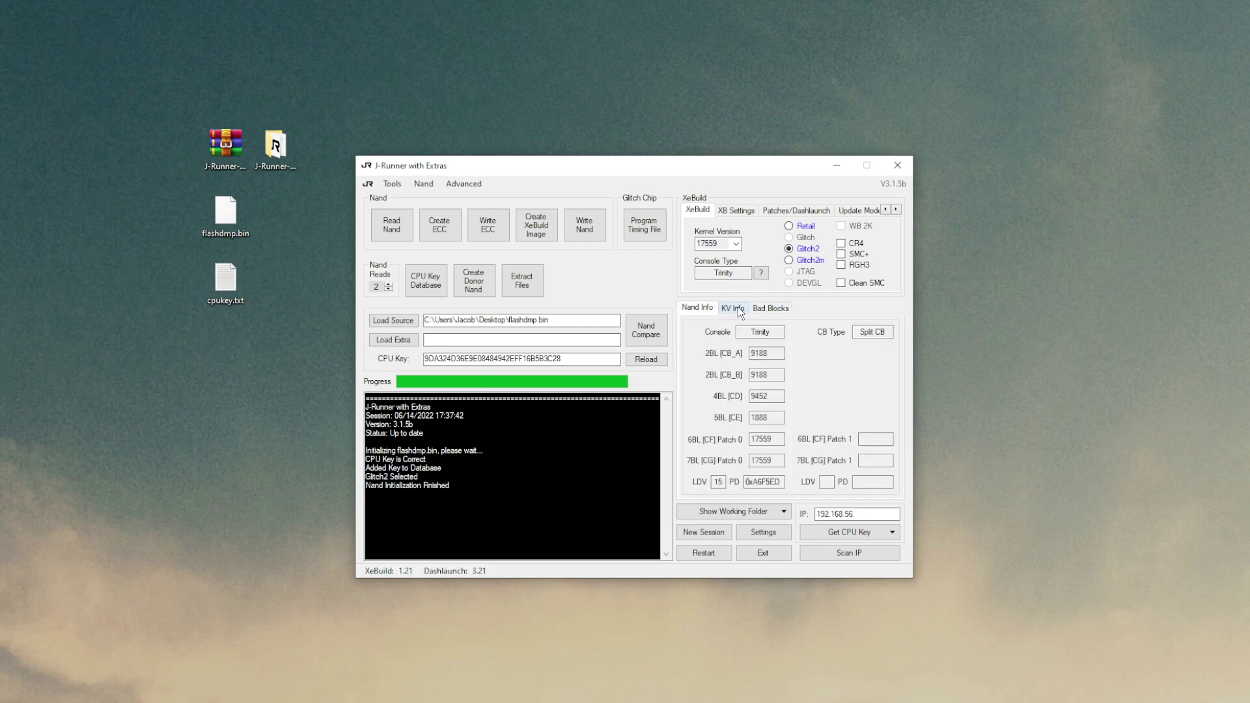
{"action": "left_click", "coordinate": [740, 311]}
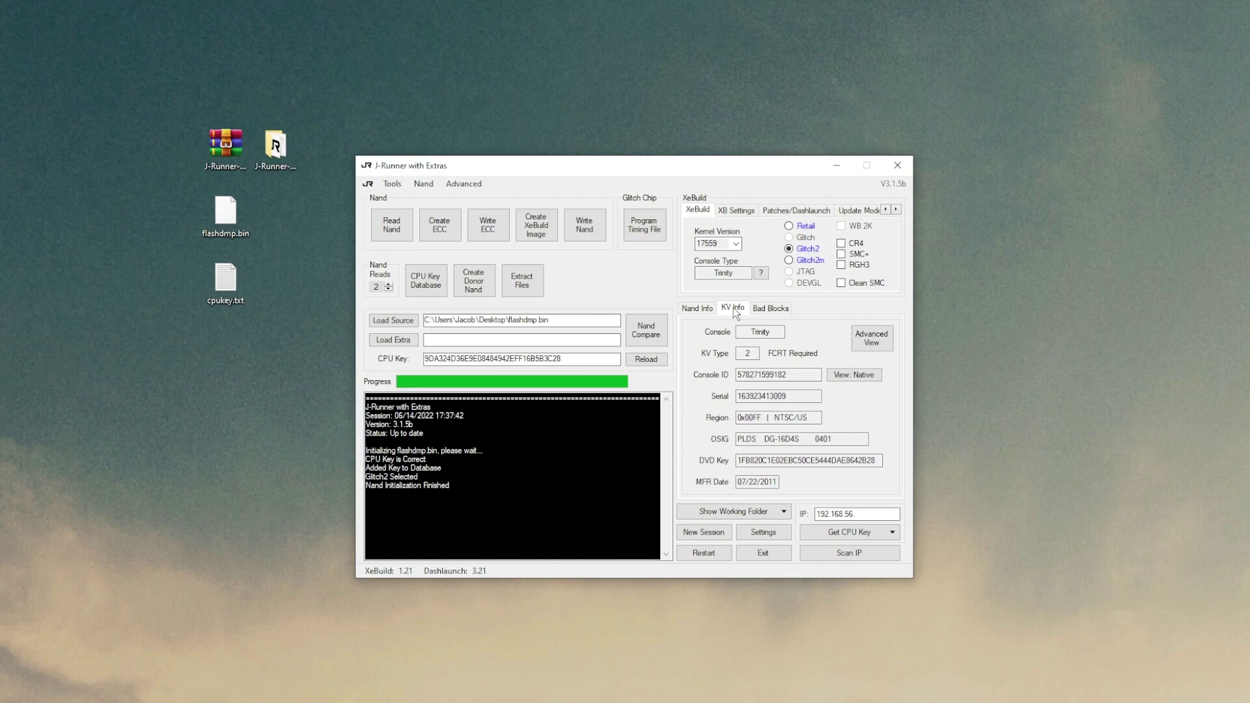
- Set avregion to 0x300 in the advanced XeBuild options and save the edited options
{"action": "left_click", "coordinate": [740, 212]}
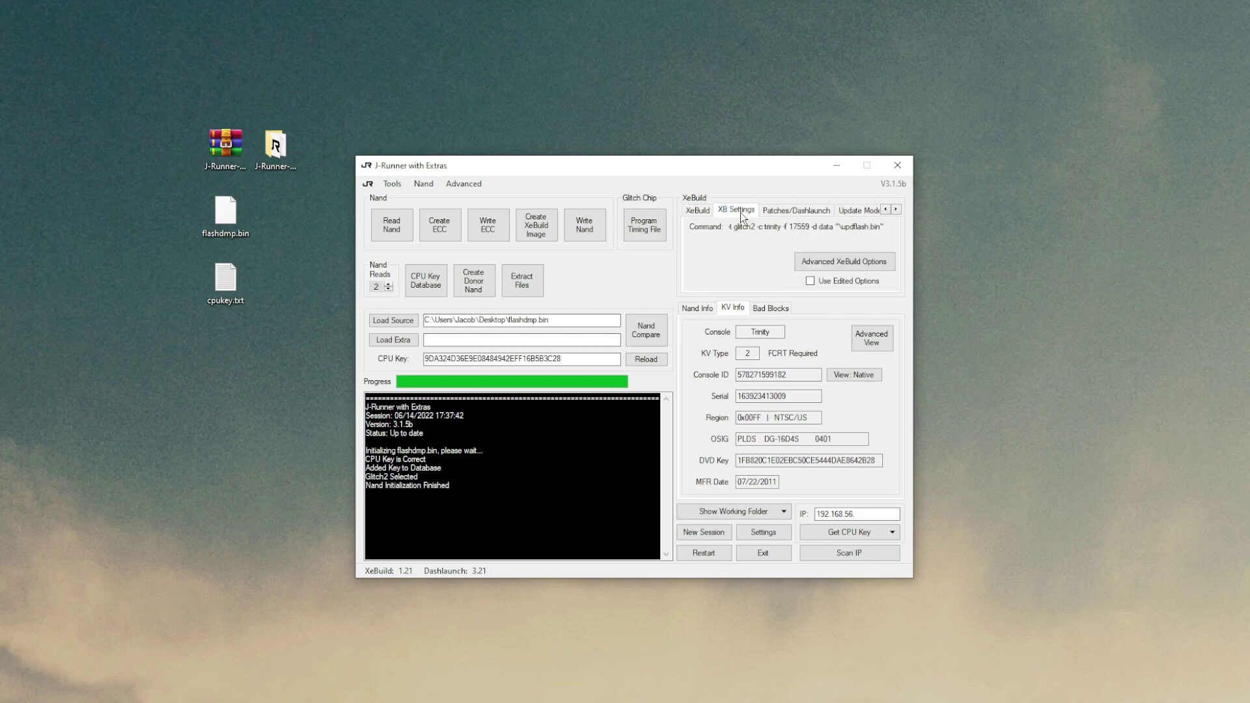
{"action": "left_click", "coordinate": [835, 262]}
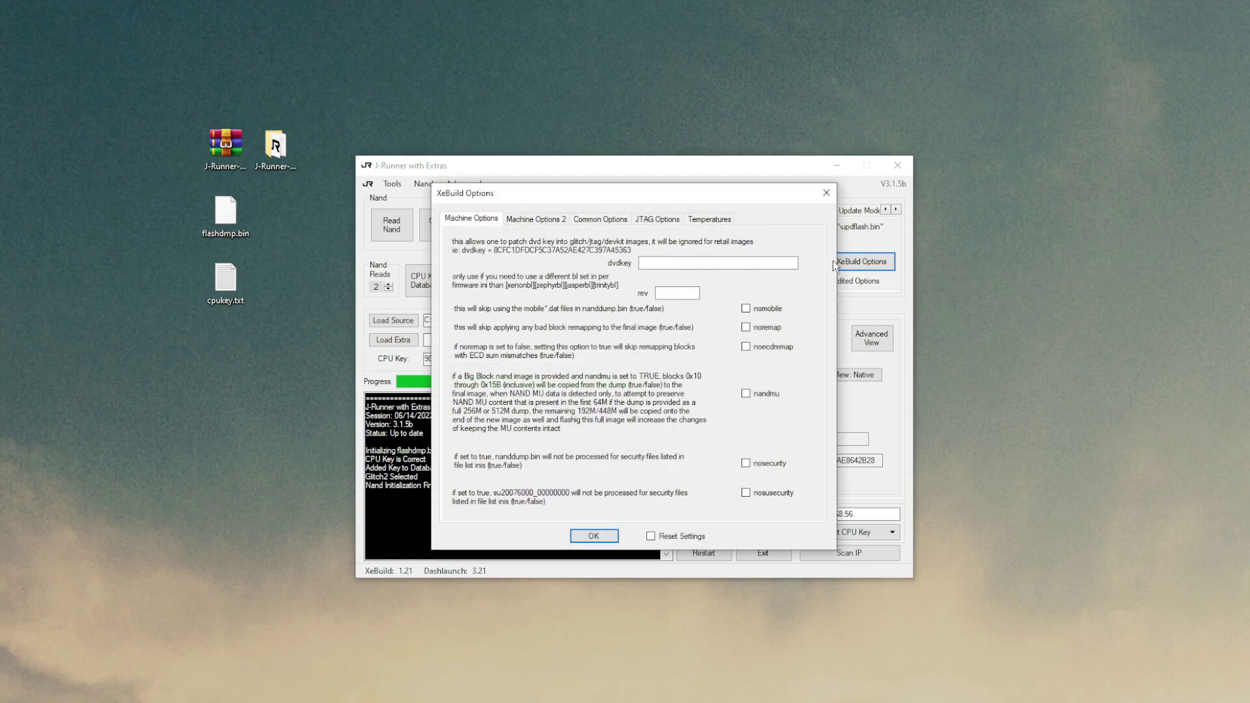
{"action": "left_click", "coordinate": [547, 222]}
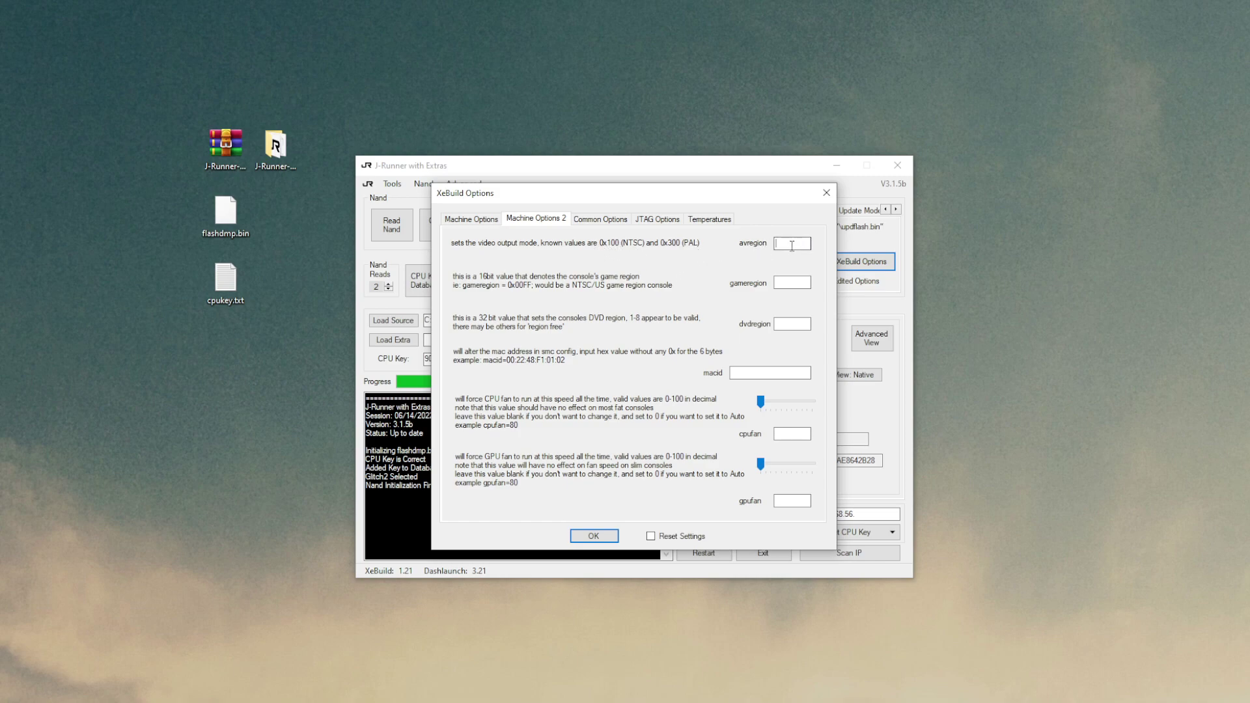
{"action": "type", "text": "0x300"}
{"action": "left_click", "coordinate": [581, 544]}
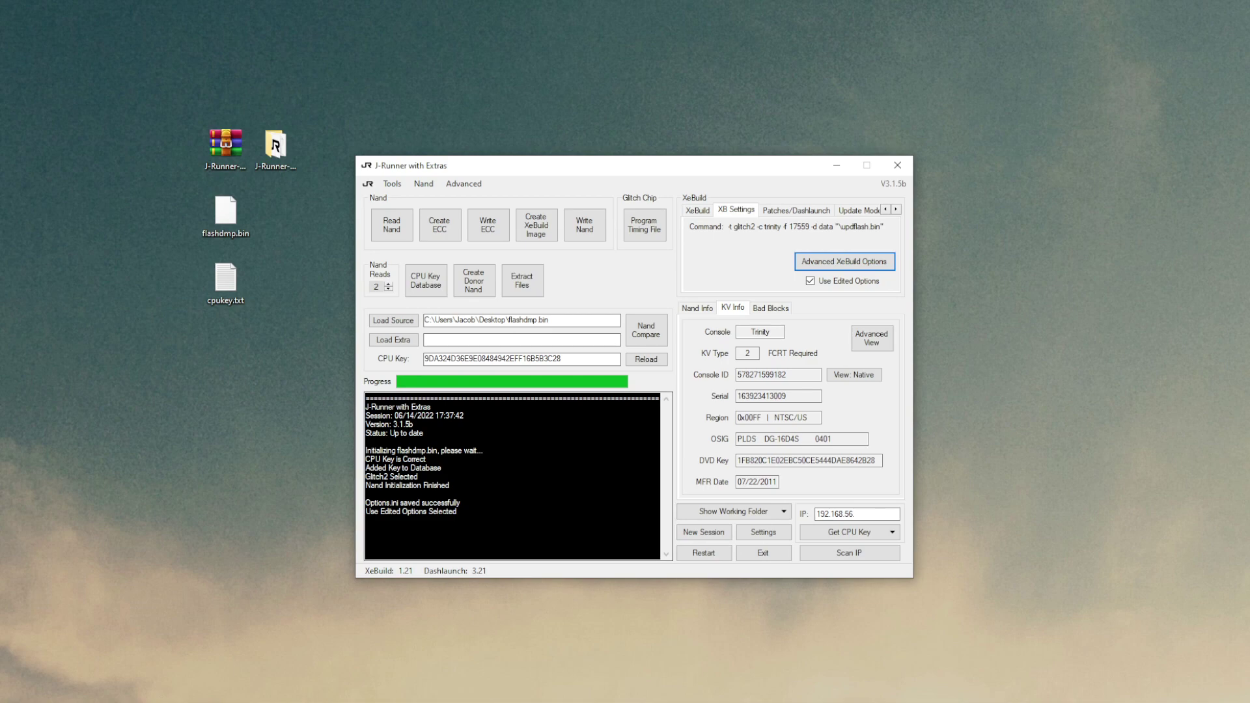
- Create the XeBuild image for the Trinity console with Glitch2 and kernel version 17559
{"action": "left_click", "coordinate": [699, 211]}
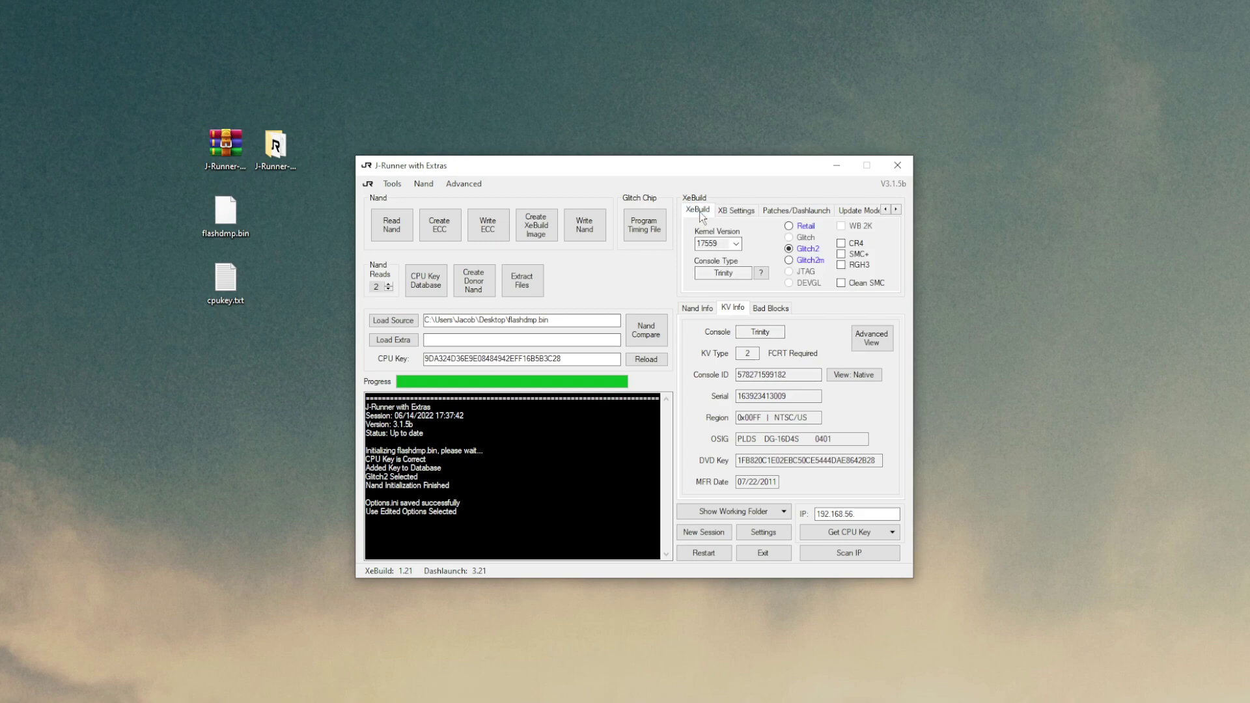
{"action": "left_click", "coordinate": [980, 350]}
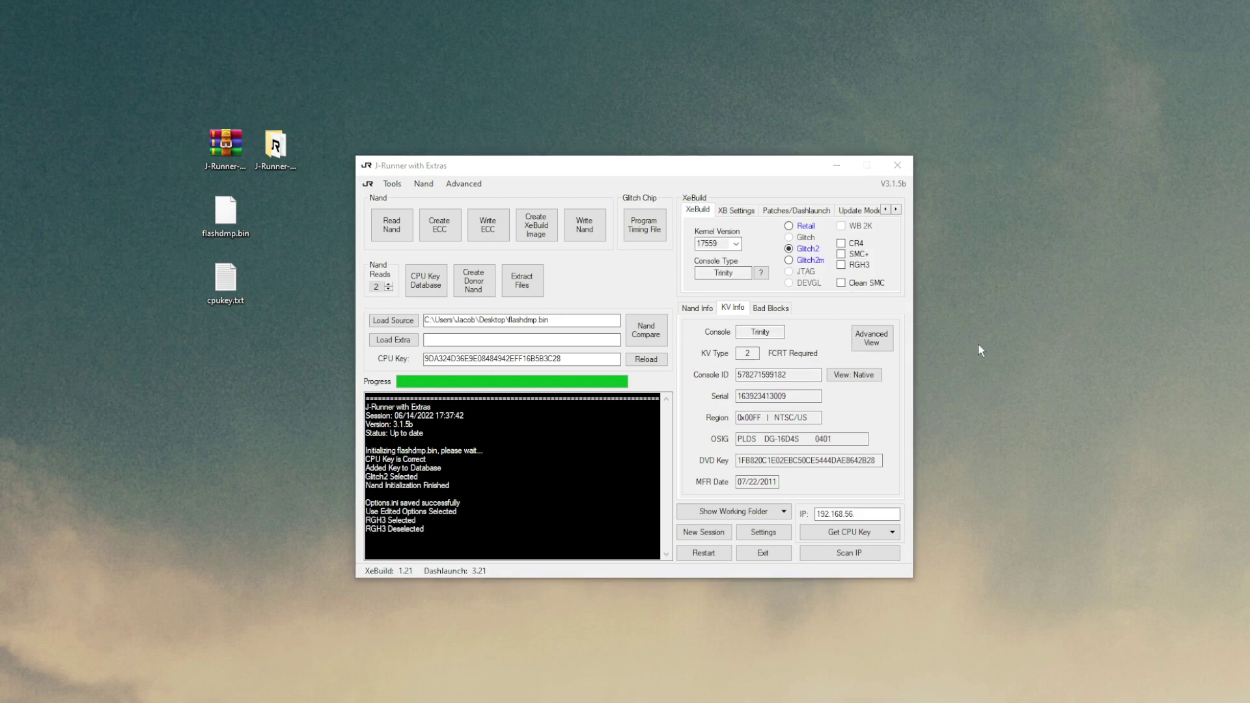
{"action": "left_click", "coordinate": [537, 228]}
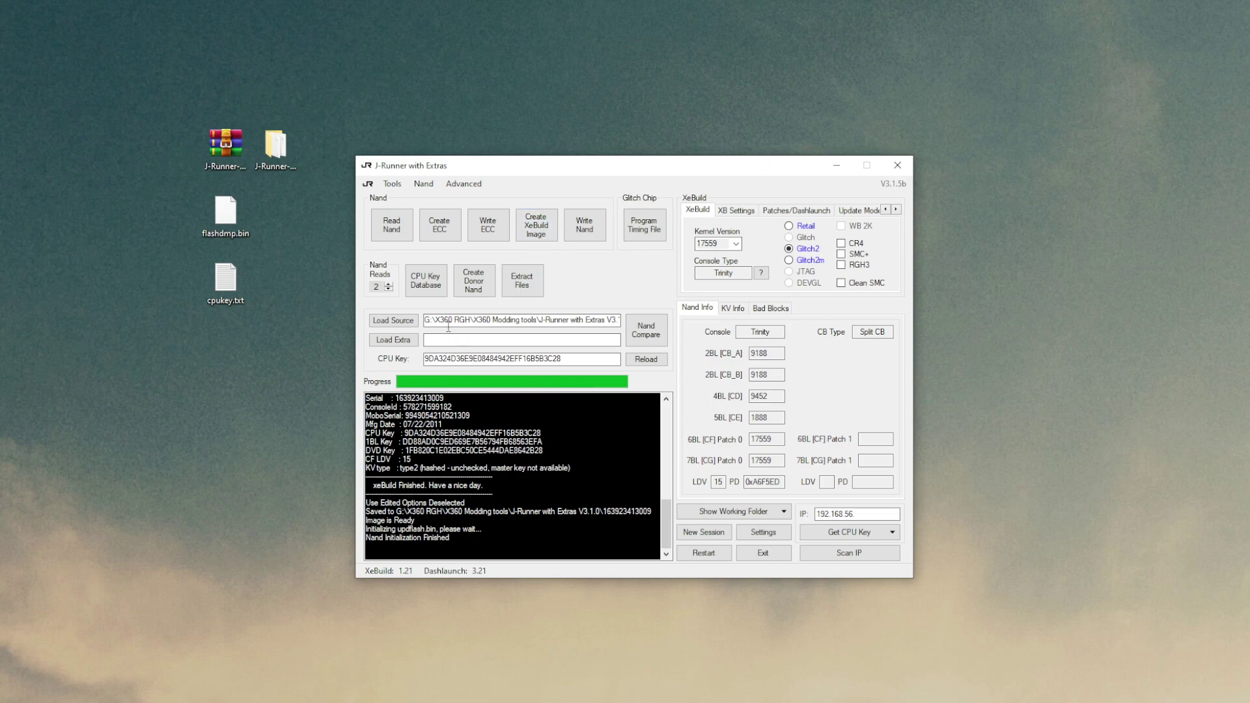
- Check the full source path of the generated updflash.bin and open the folder containing it
{"action": "left_click_drag", "start_coordinate": [534, 320], "coordinate": [642, 315]}
{"action": "left_click", "coordinate": [593, 320]}
{"action": "left_click", "coordinate": [583, 320]}
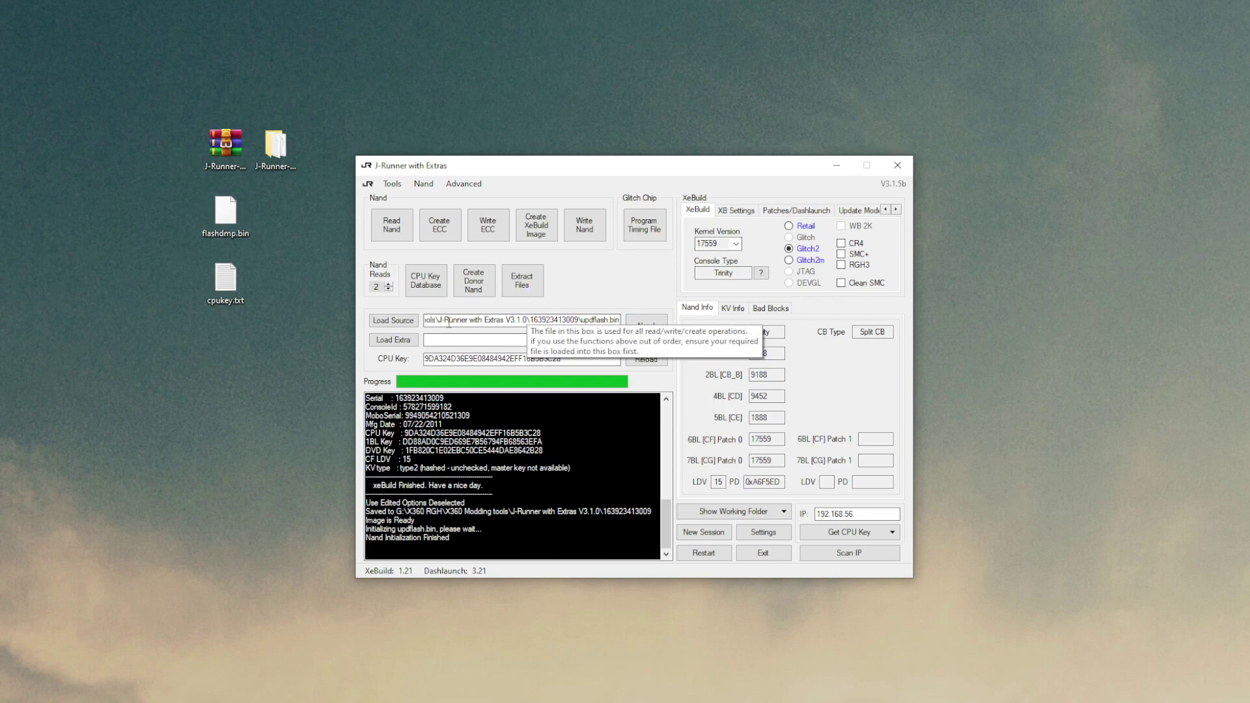
{"action": "double_click", "coordinate": [555, 319]}
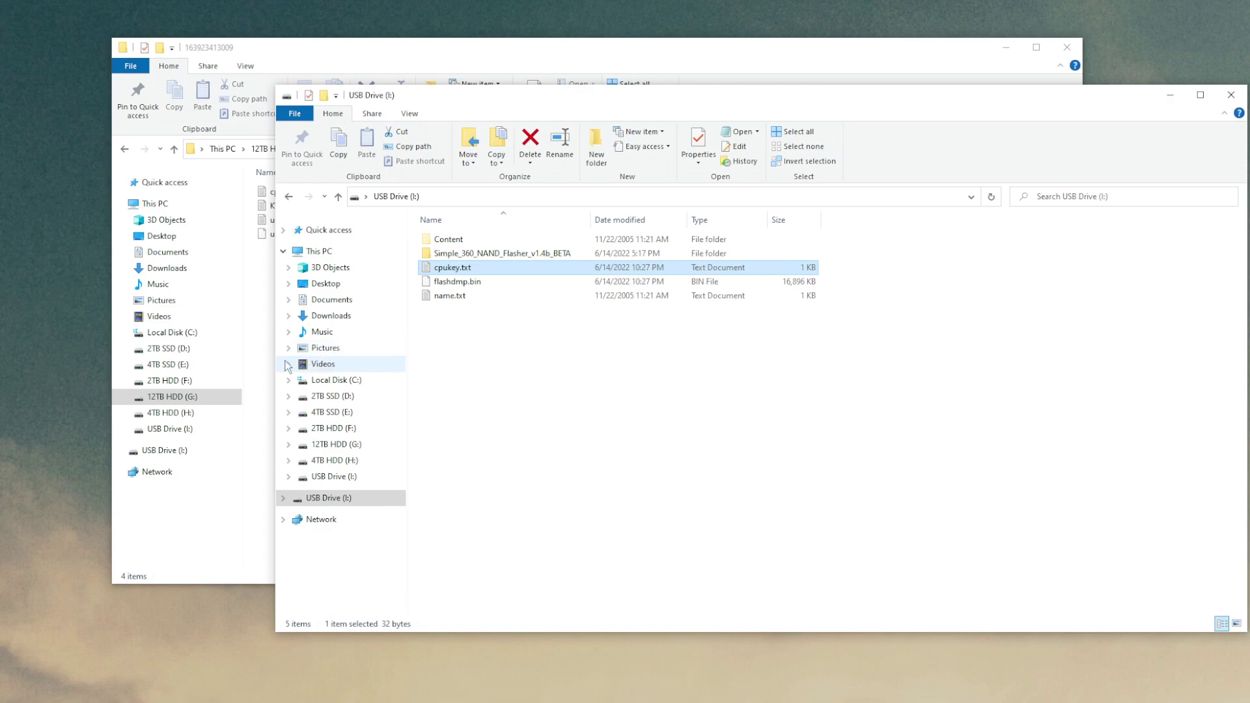
- Copy updflash.bin from the J-Runner output folder to the root of the USB drive
{"action": "left_click", "coordinate": [252, 321]}
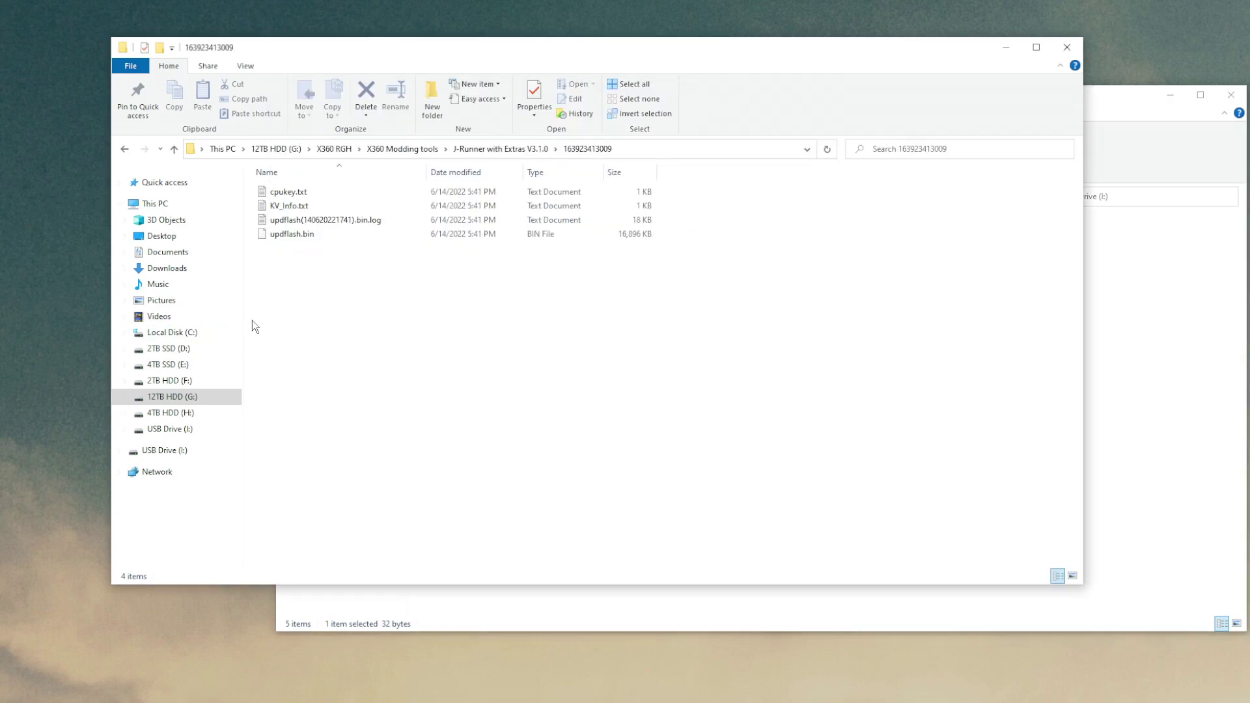
{"action": "left_click_drag", "start_coordinate": [292, 236], "coordinate": [1142, 377]}
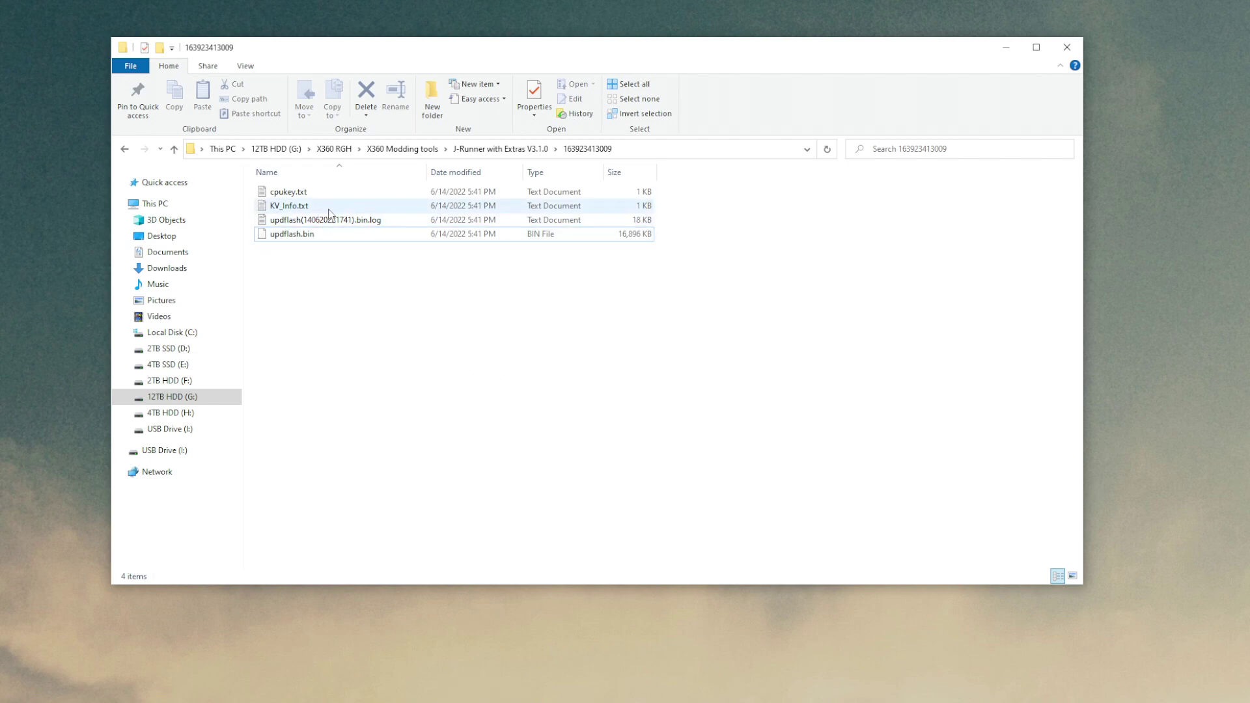
- Open the updflash build log and compare the AVRegion entries in the original SMC config info and the SMC patched info
{"action": "double_click", "coordinate": [347, 222]}
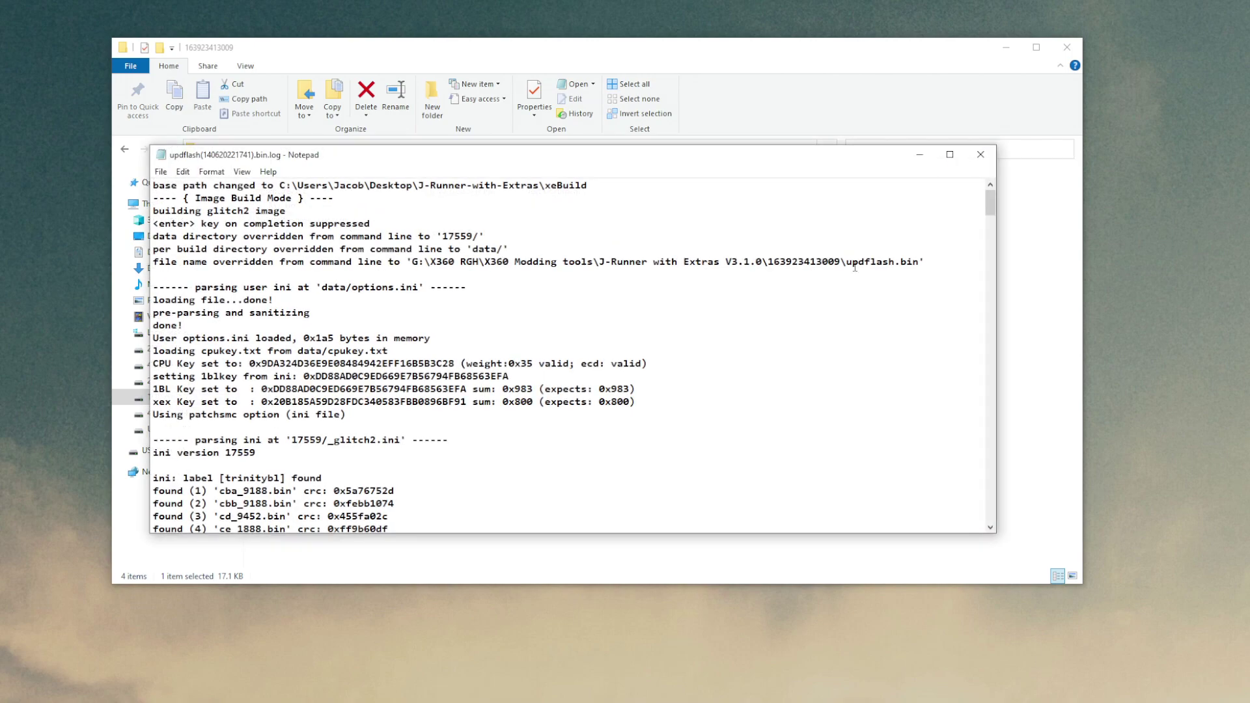
{"action": "left_click_drag", "start_coordinate": [992, 207], "coordinate": [989, 339]}
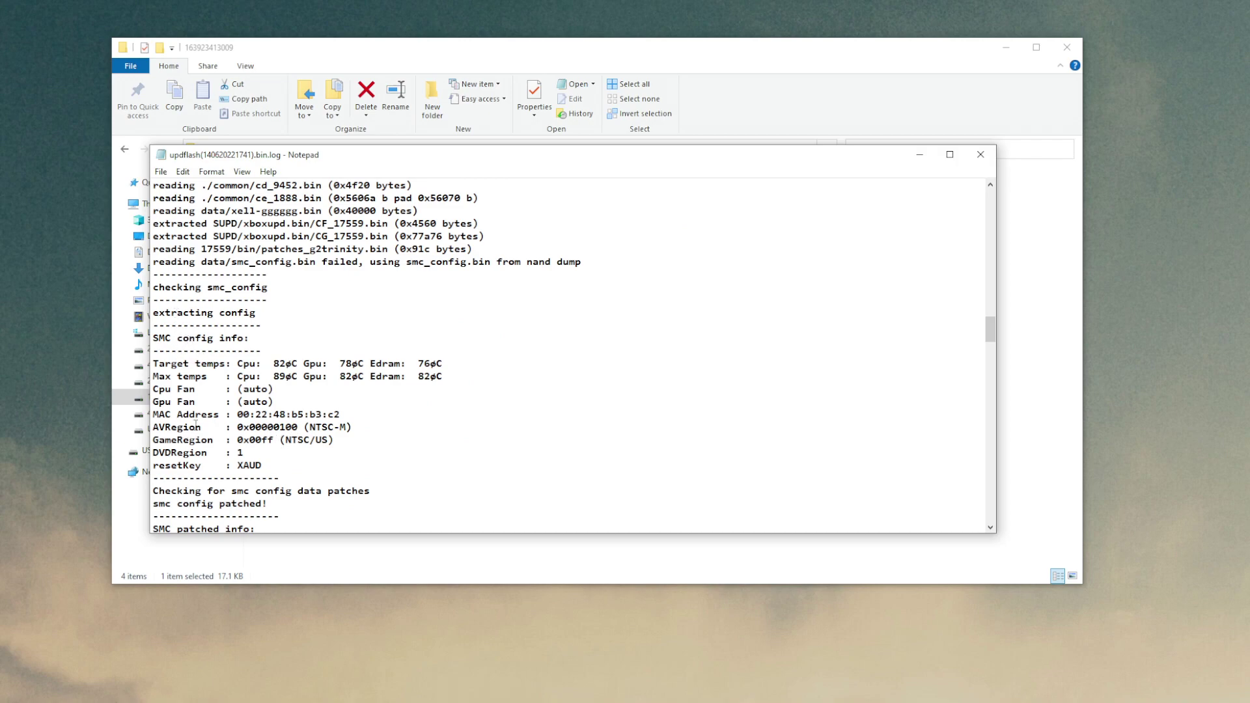
{"action": "left_click_drag", "start_coordinate": [309, 427], "coordinate": [348, 425]}
{"action": "scroll", "coordinate": [240, 350], "scroll_direction": "down", "scroll_amount": 5}
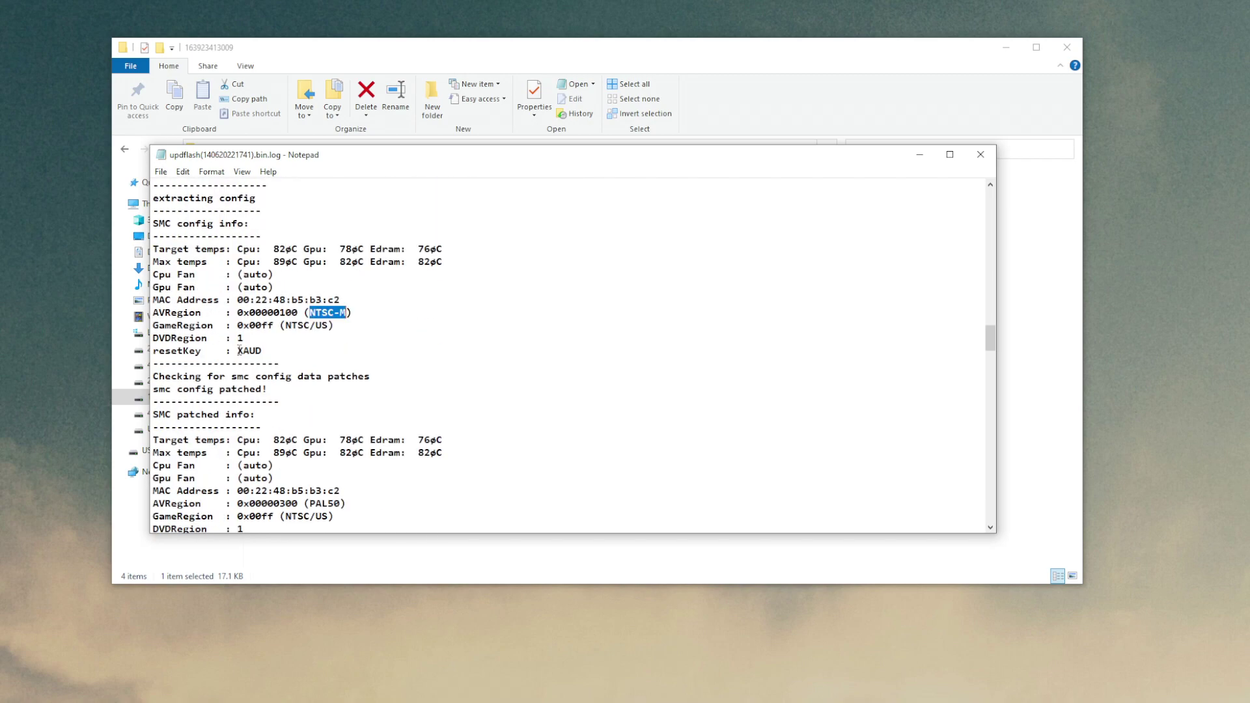
{"action": "scroll", "coordinate": [230, 308], "scroll_direction": "down", "scroll_amount": 1}
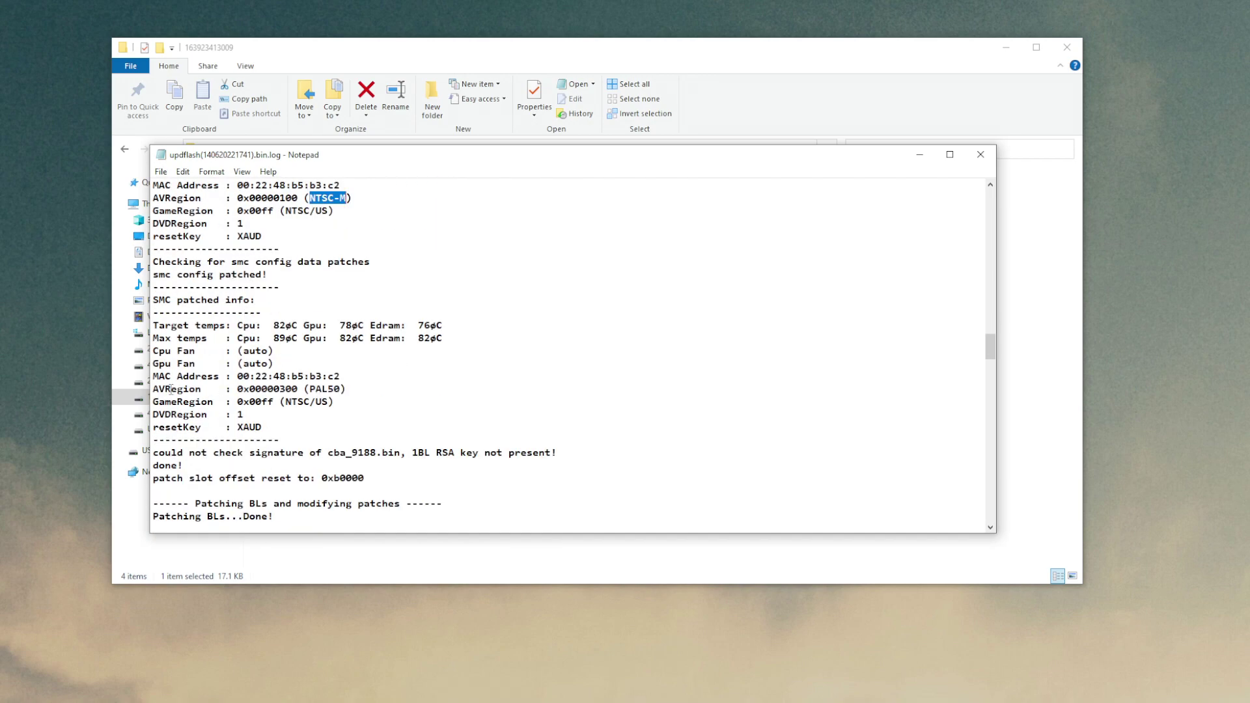
{"action": "left_click_drag", "start_coordinate": [309, 389], "coordinate": [346, 389]}
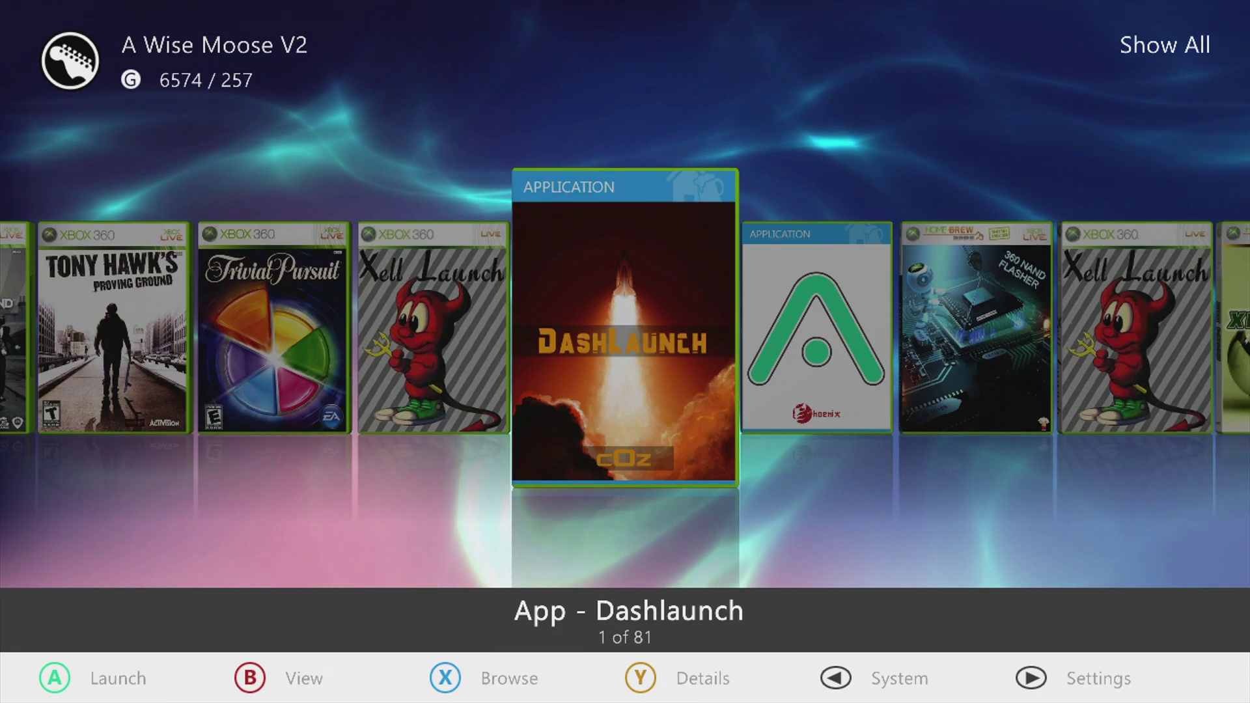
- Switch to Aurora on the Xbox 360 and open the Usb0 drive in its file manager
{"action": "key", "text": "BackSpace"}
{"action": "key", "text": "Return"}
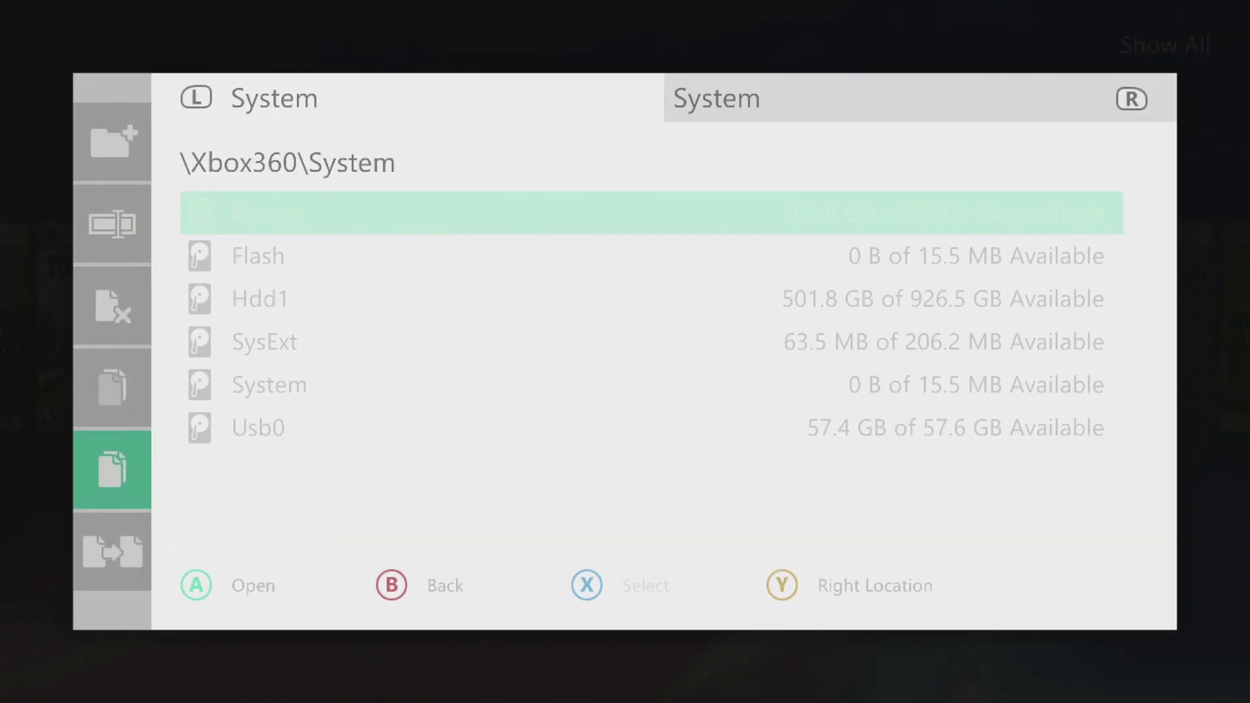
{"action": "key", "text": "Down"}
{"action": "key", "text": "Down"}
{"action": "key", "text": "Down"}
{"action": "key", "text": "Down"}
{"action": "key", "text": "Down"}
{"action": "key", "text": "Return"}
- Select updflash.bin on Usb0 and queue it for copying
{"action": "key", "text": "Down"}
{"action": "key", "text": "Down"}
{"action": "key", "text": "Down"}
{"action": "key", "text": "Down"}
{"action": "key", "text": "Down"}
{"action": "key", "text": "Down"}
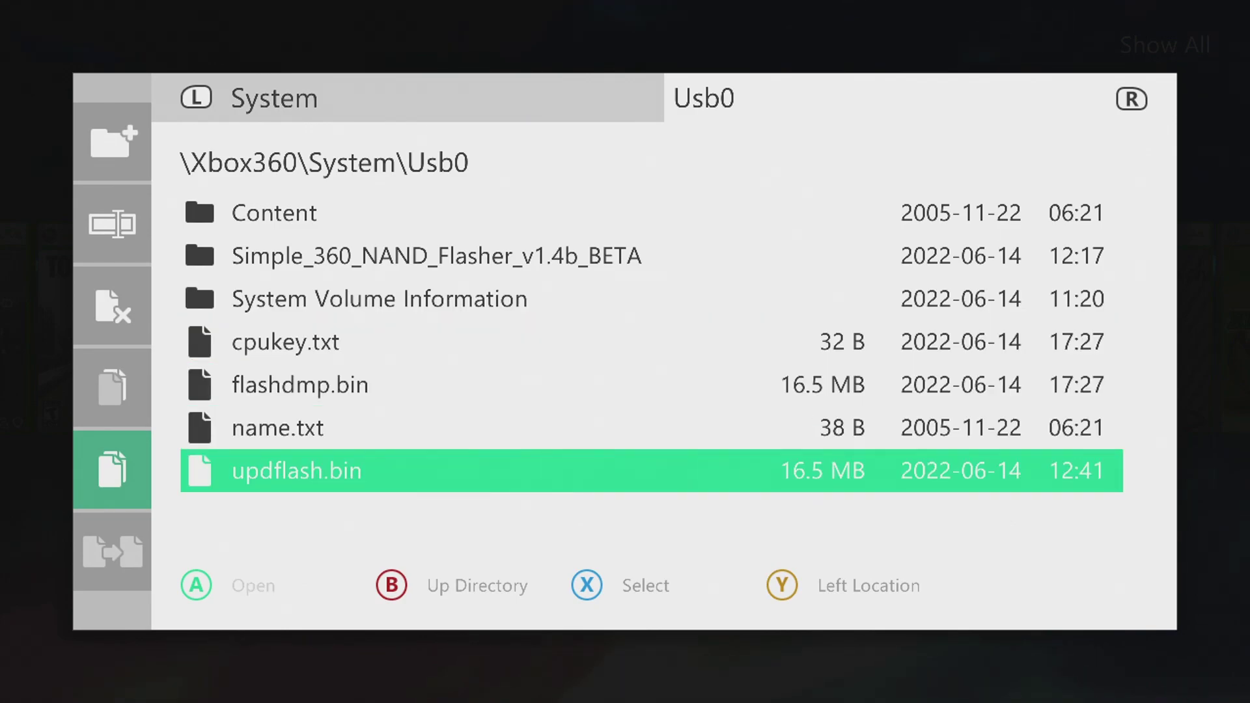
{"action": "key", "text": "x"}
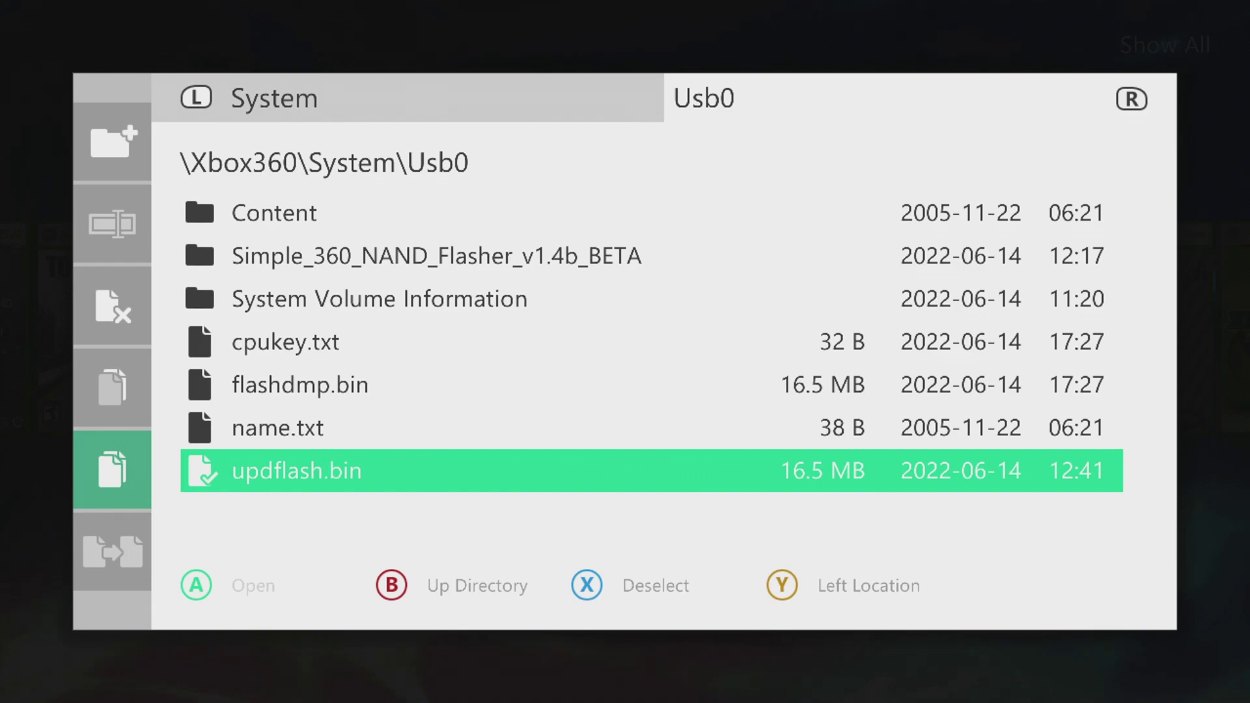
{"action": "key", "text": "Left"}
{"action": "key", "text": "Return"}
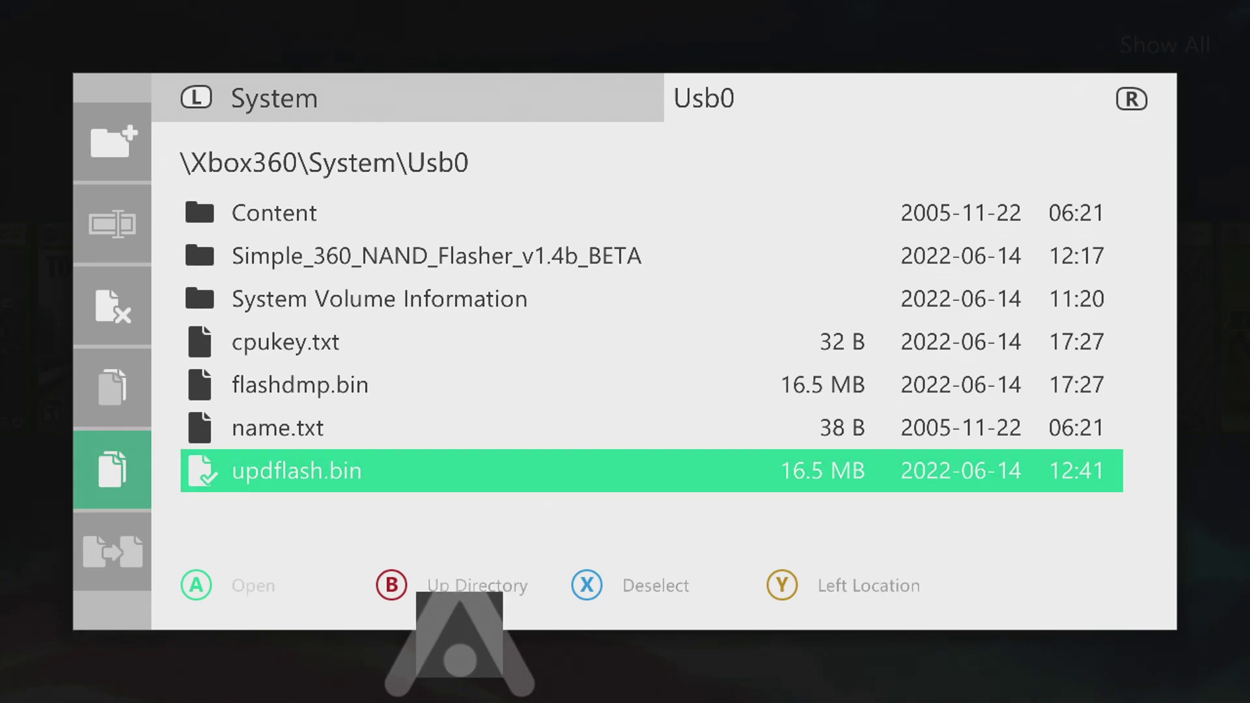
- Open the Simple 360 NAND Flasher folder inside Hdd1\Apps\Simple_360_NAND_Flasher_v1.4b_BETA
{"action": "key", "text": "Escape"}
{"action": "key", "text": "Up"}
{"action": "key", "text": "Up"}
{"action": "key", "text": "Up"}
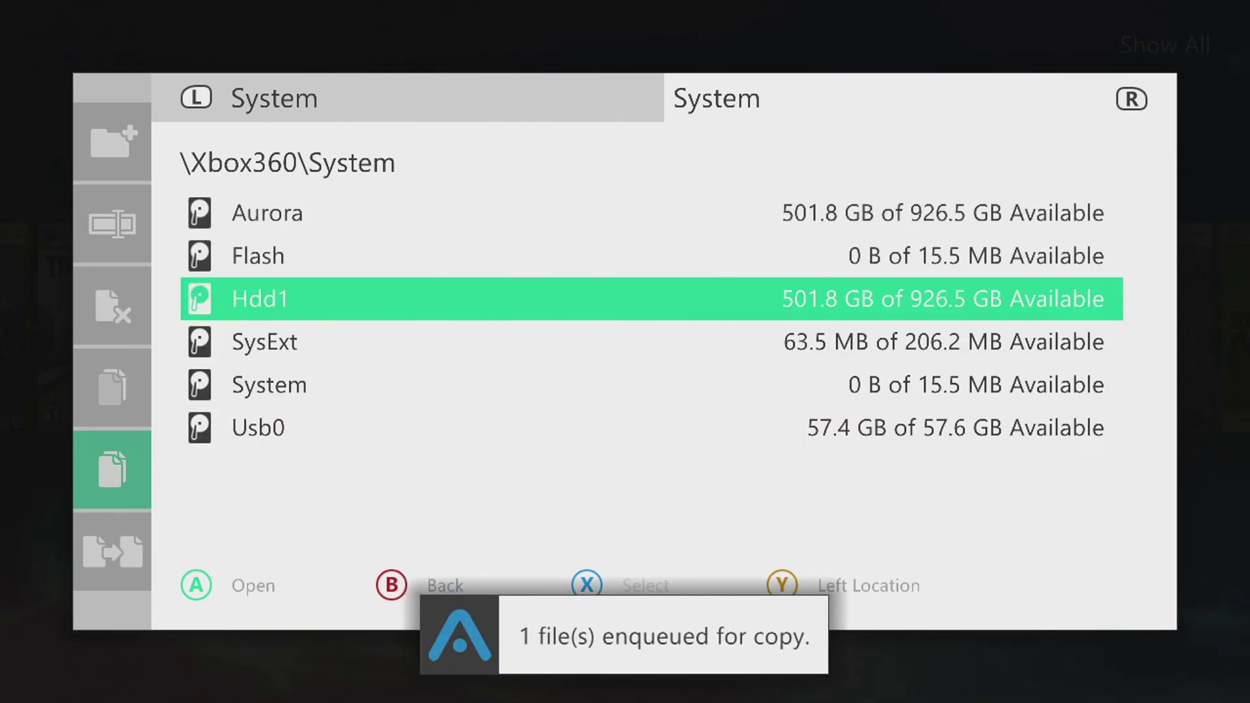
{"action": "key", "text": "Return"}
{"action": "key", "text": "Down"}
{"action": "key", "text": "Return"}
{"action": "key", "text": "Down"}
{"action": "key", "text": "Down"}
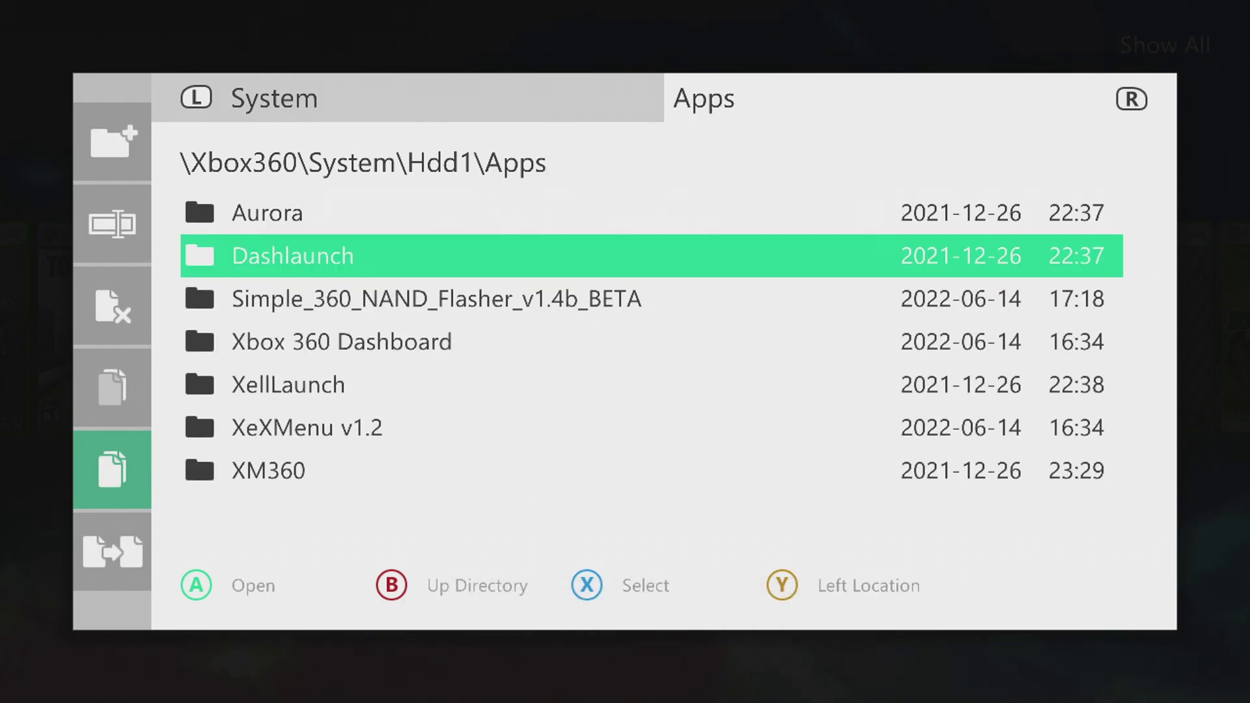
{"action": "key", "text": "Return"}
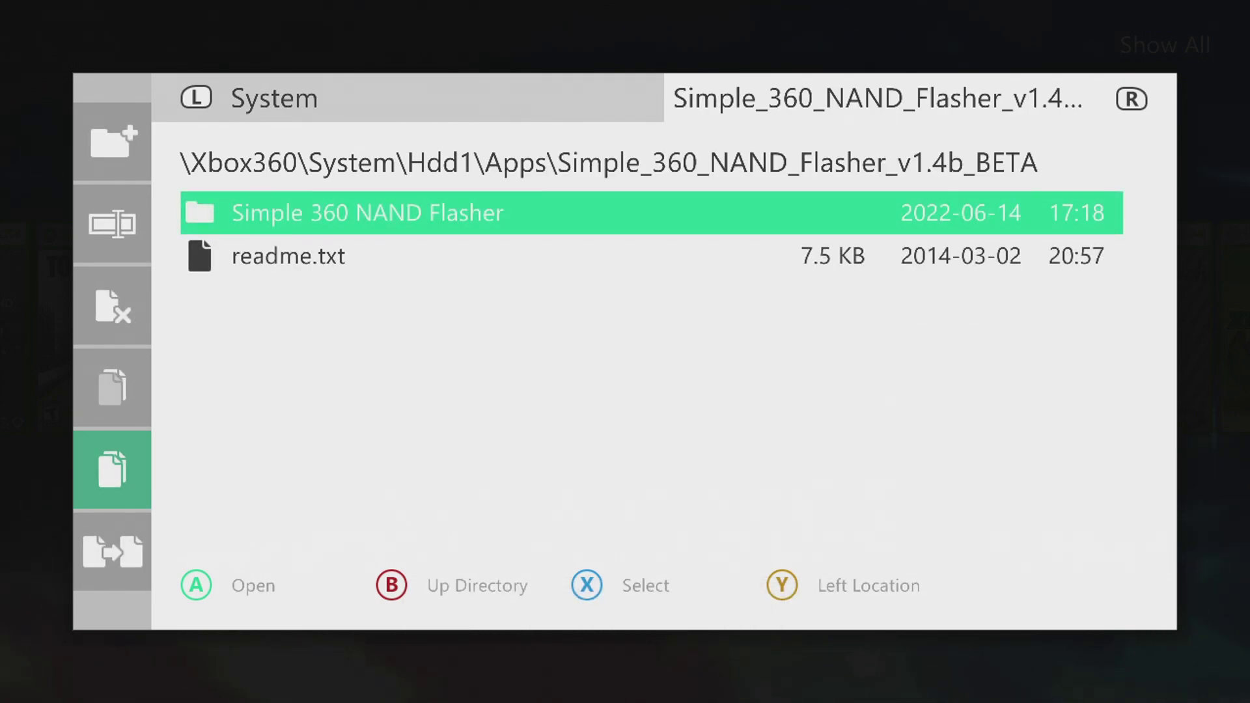
{"action": "key", "text": "Return"}
- Paste updflash.bin into the Simple 360 NAND Flasher folder and exit the file manager
{"action": "key", "text": "Down"}
{"action": "key", "text": "Tab"}
{"action": "key", "text": "Return"}
{"action": "key", "text": "Right"}
{"action": "key", "text": "Return"}
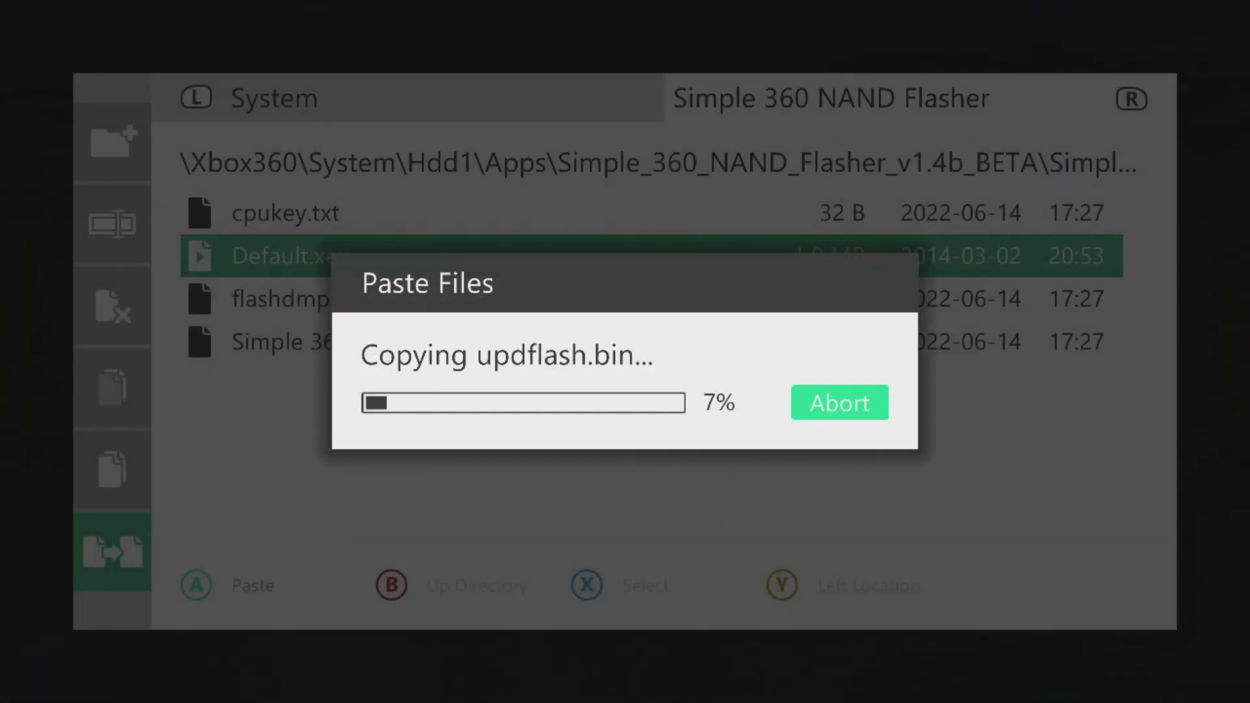
{"action": "key", "text": "Escape"}
{"action": "key", "text": "Escape"}
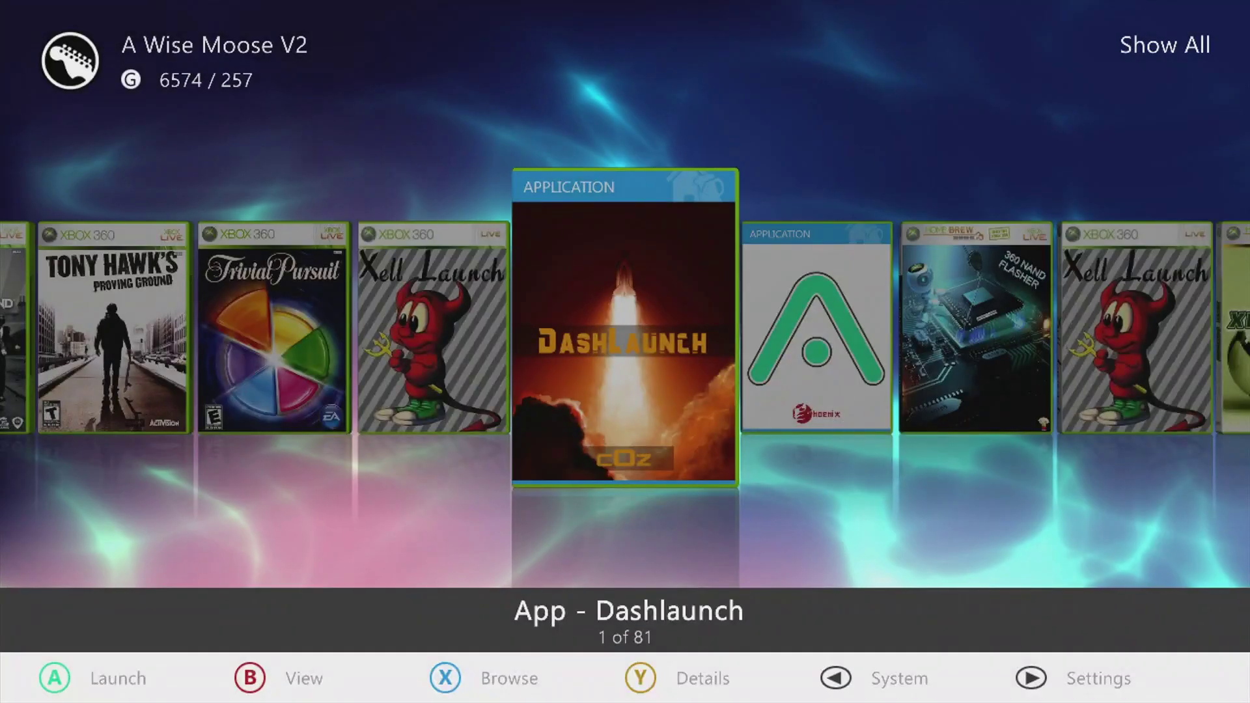
- Launch Simple 360 NAND Flasher and start flashing the NAND with Rawflash v5
{"action": "key", "text": "Right"}
{"action": "key", "text": "Right"}
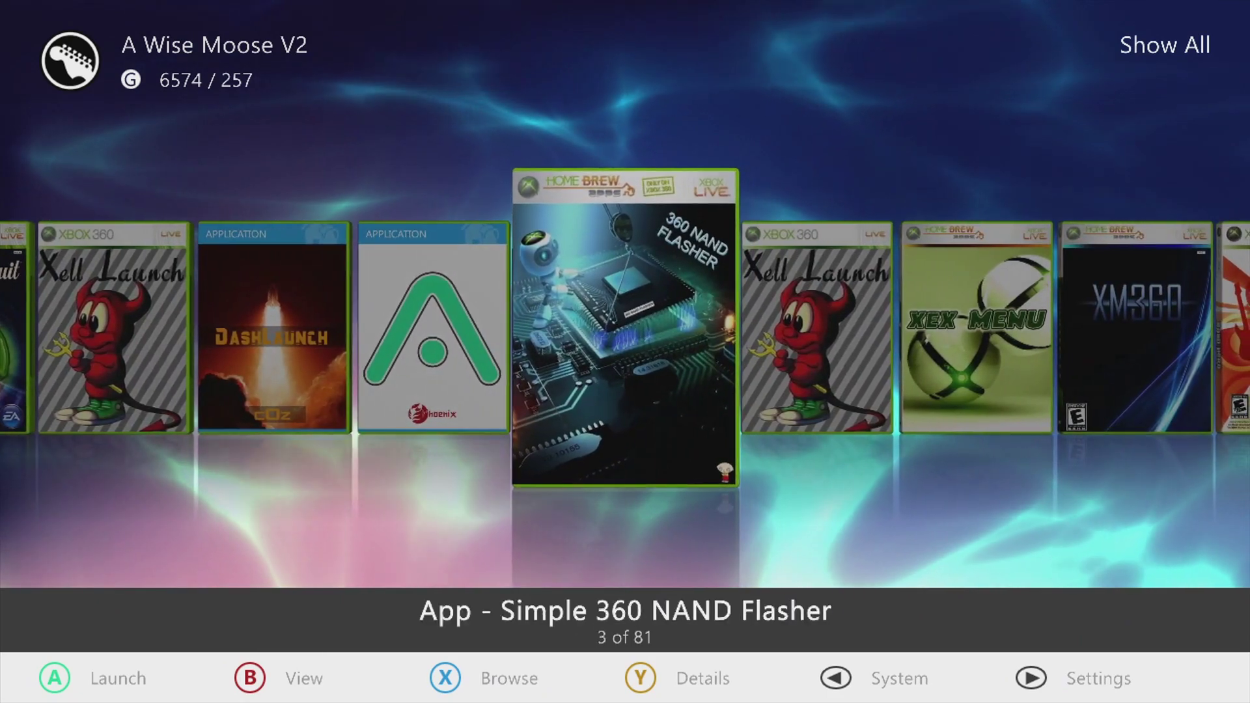
{"action": "key", "text": "Return"}
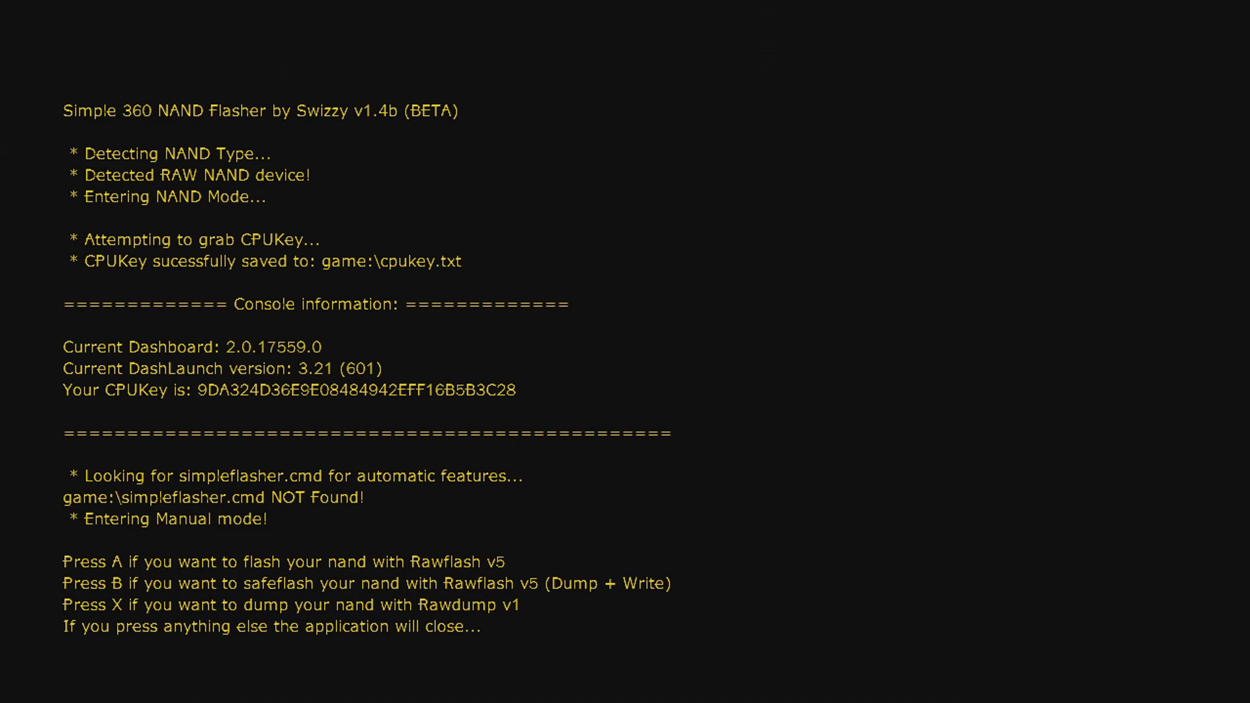
{"action": "key", "text": "a"}
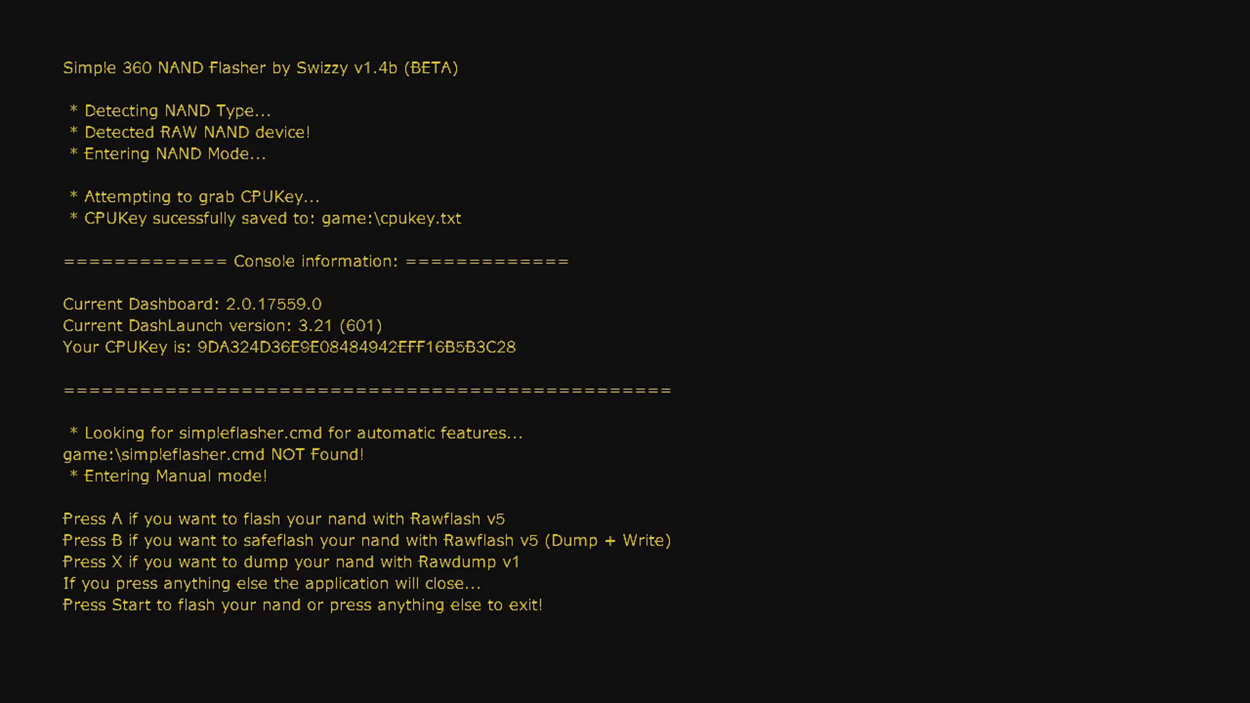
{"action": "key", "text": "Return"}
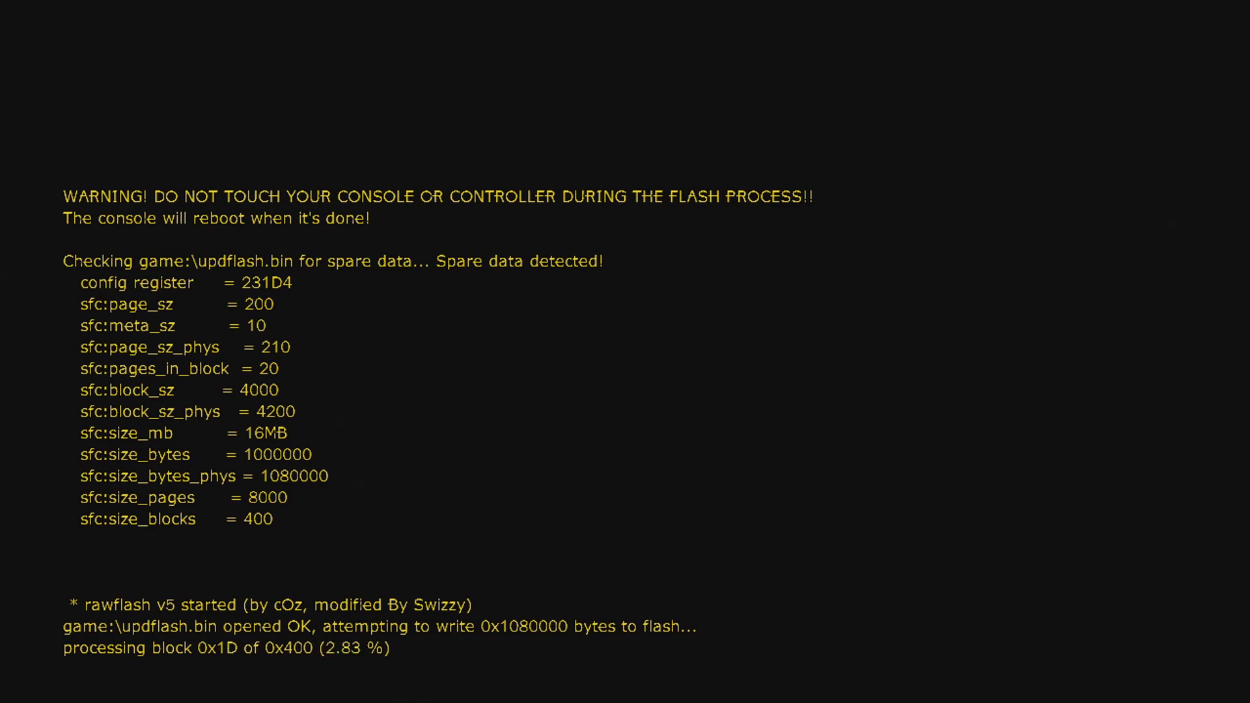